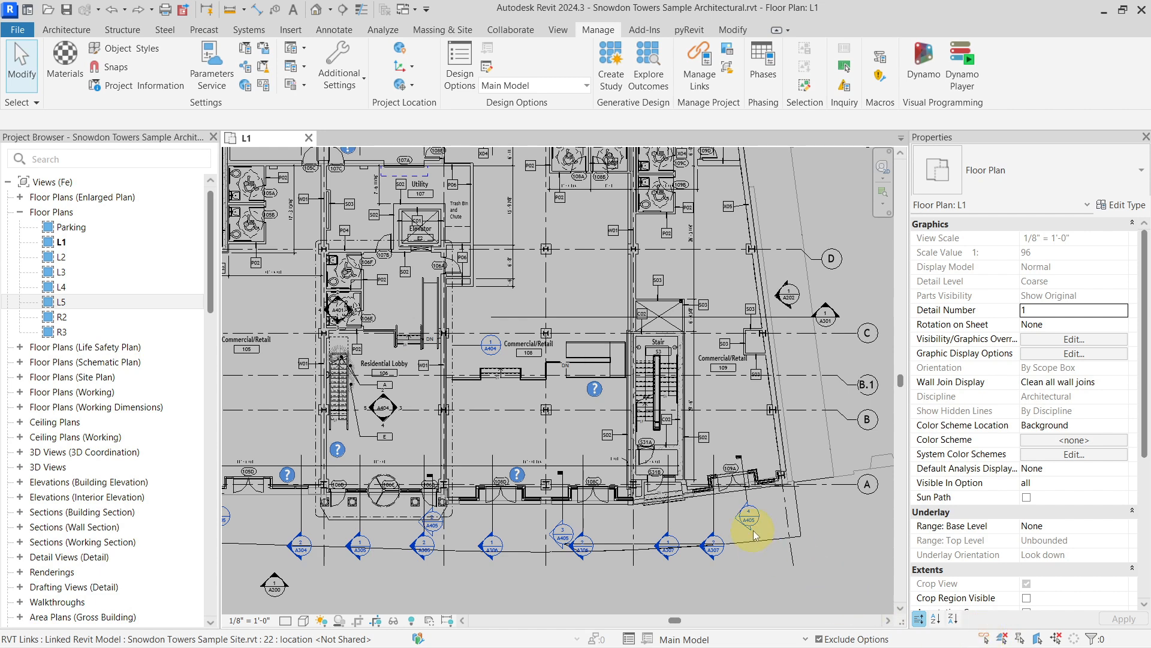
Select the linked Snowdon Towers Sample Site model in the L1 plan and toggle the selection of links off and back on
scroll(754, 530, "down", 2)
middle_click_drag(755, 460, 643, 472)
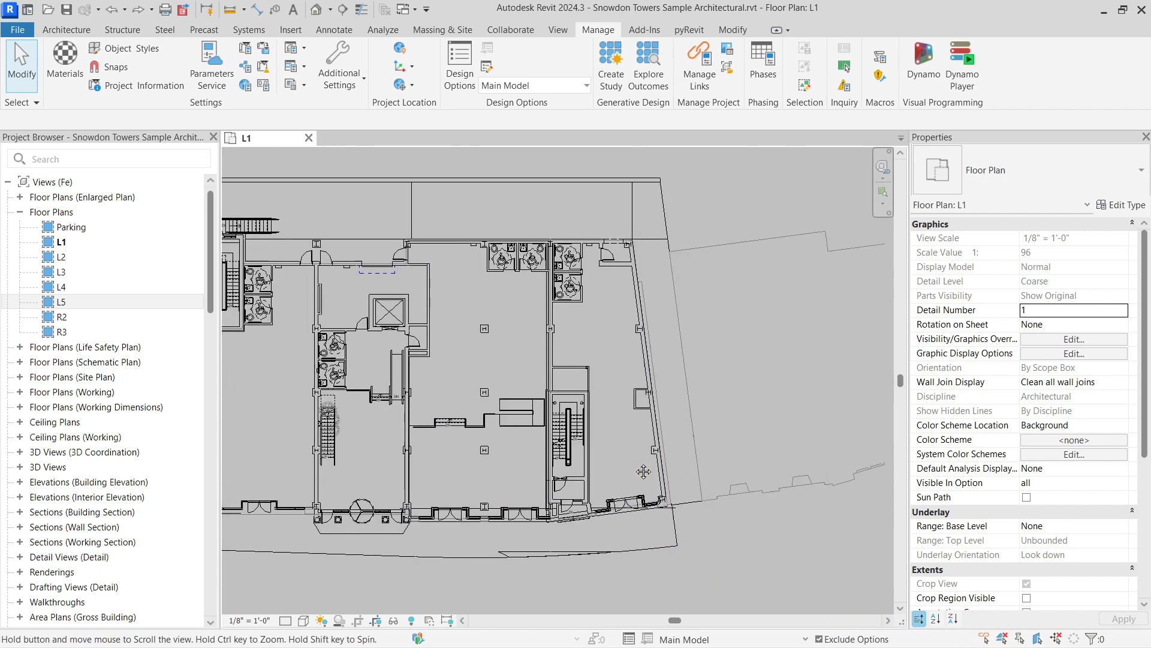
left_click(782, 473)
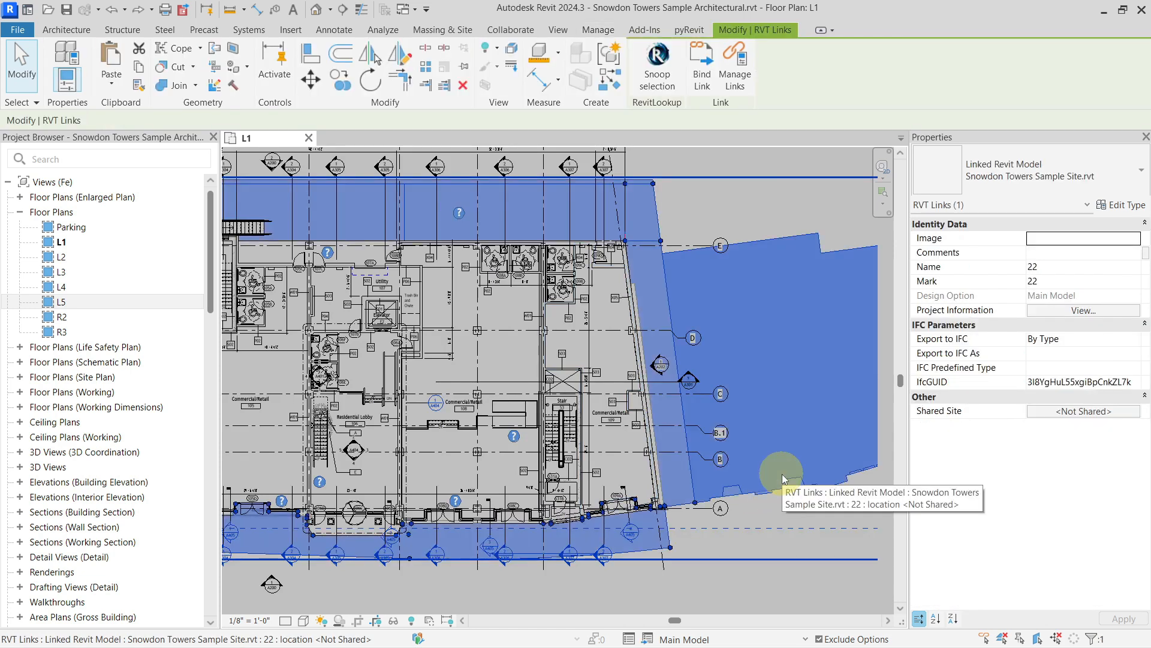
left_click(984, 639)
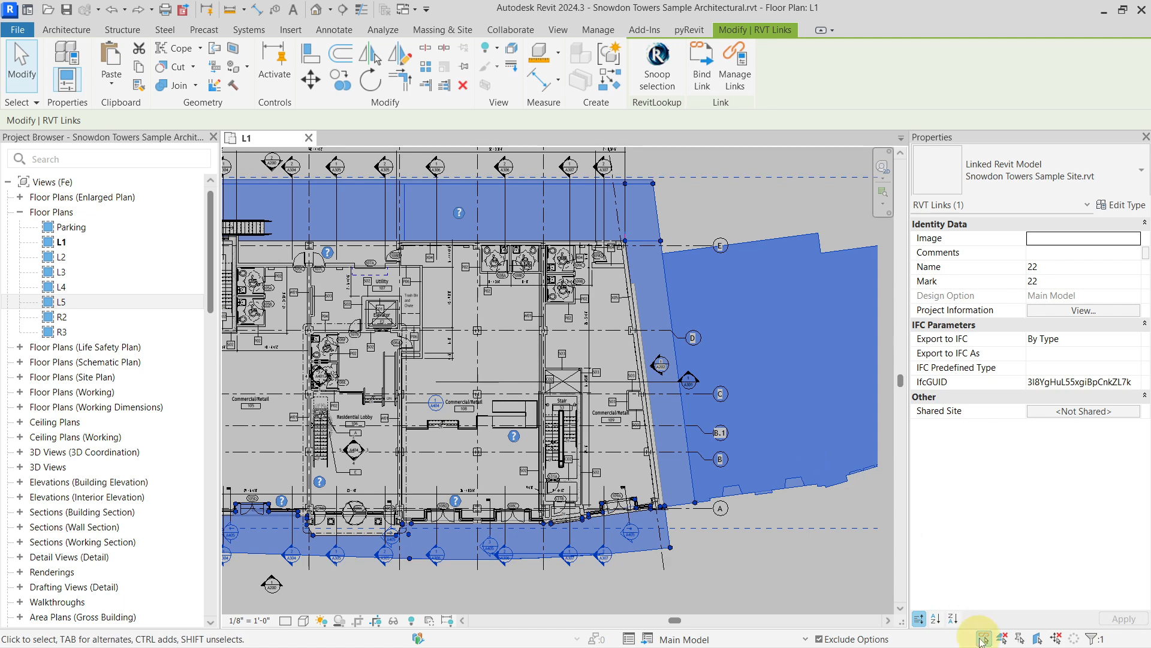
left_click(984, 639)
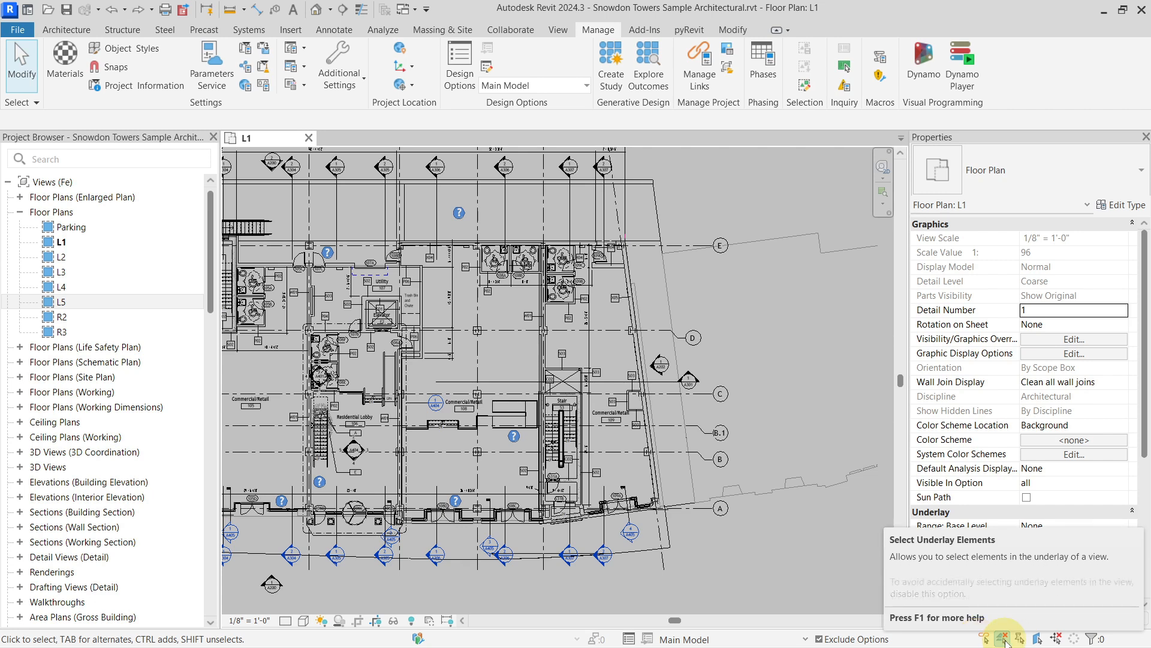
Set the L1 plan's underlay base level to Parking, keeping L1 - Block 35 as the top level
scroll(432, 401, "up", 5)
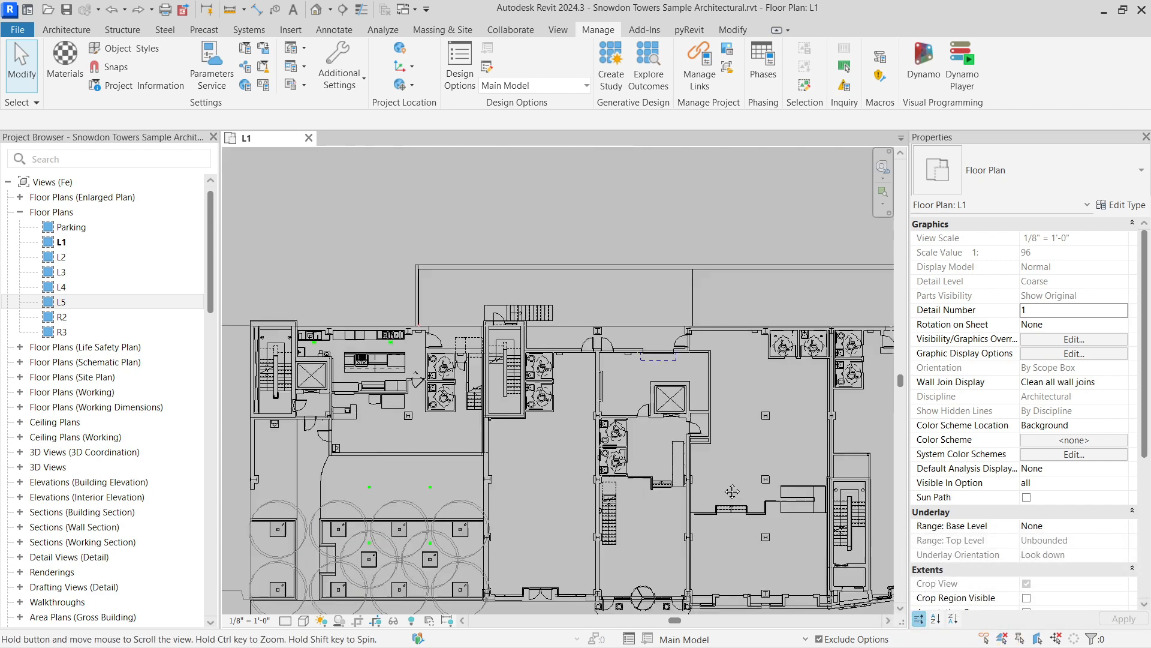
scroll(413, 348, "up", 4)
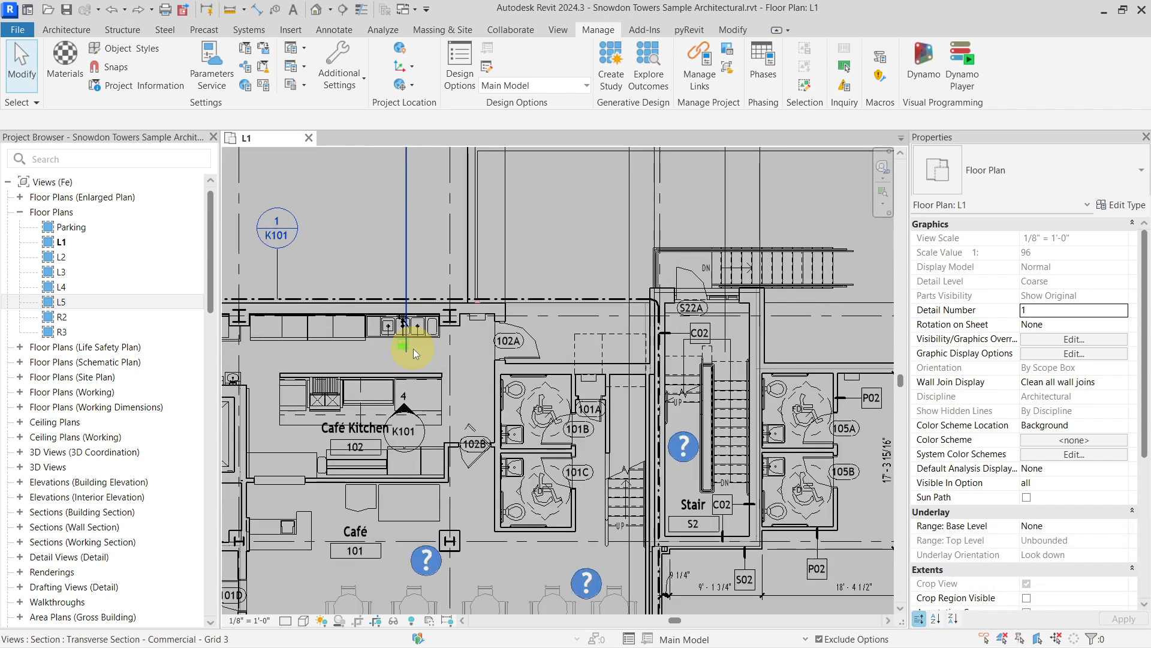
left_click(1119, 526)
left_click(1077, 555)
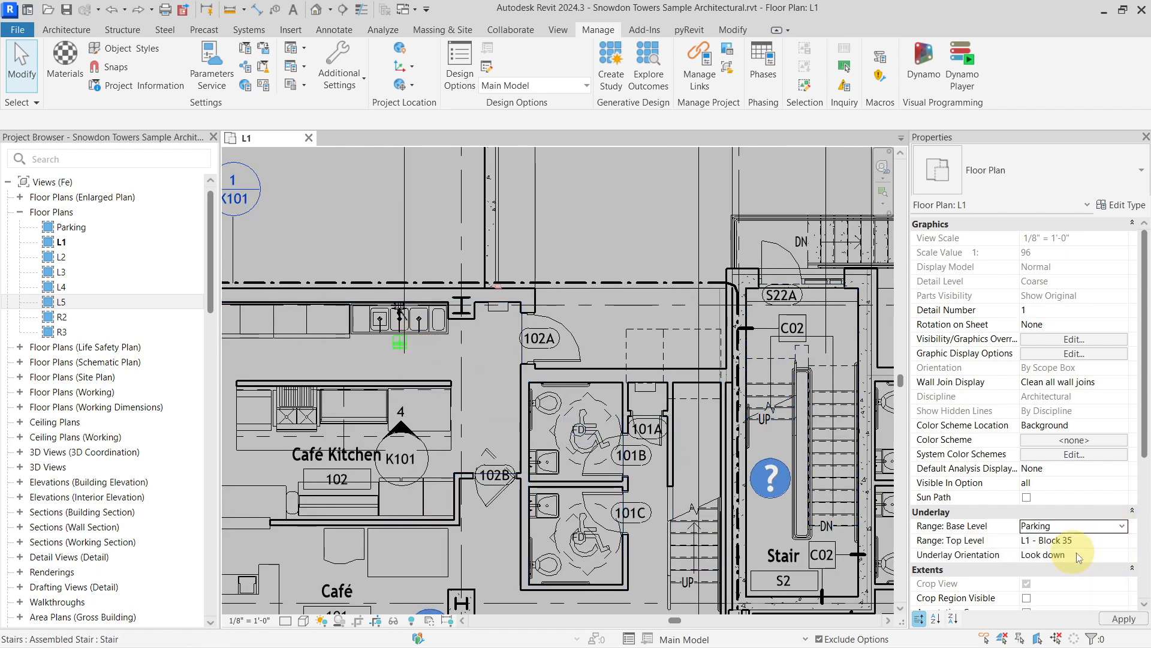
left_click(1122, 541)
left_click(1121, 545)
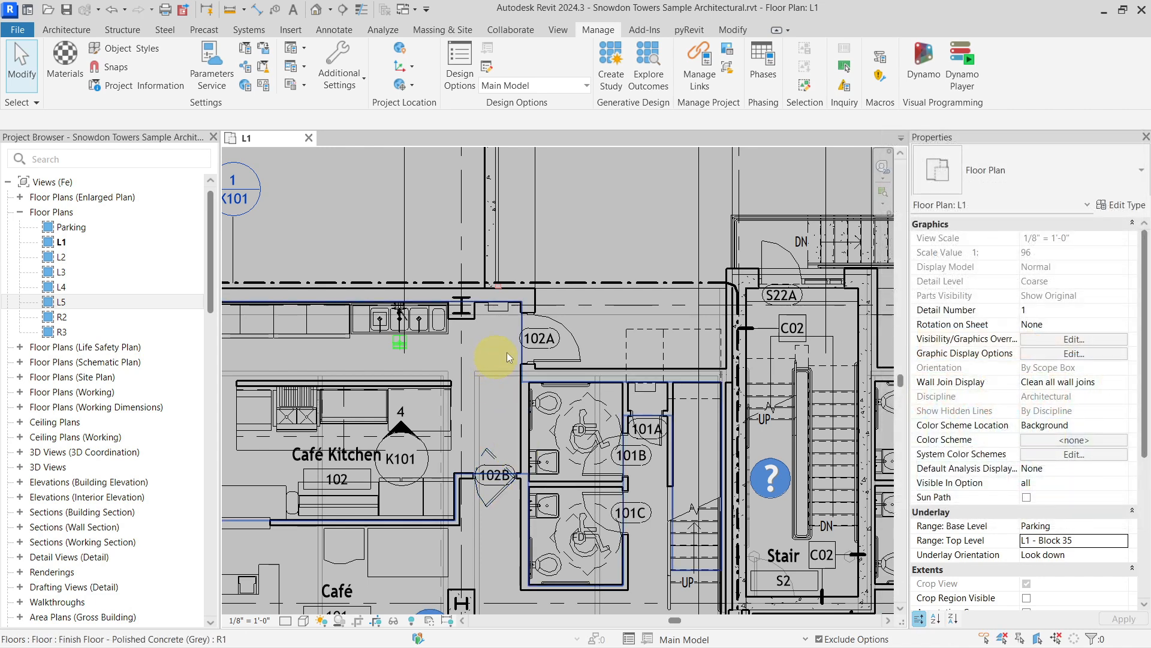
Toggle the selection of underlay elements, select the underlay parking space beside the Café Kitchen, and clear the selection
left_click(480, 412)
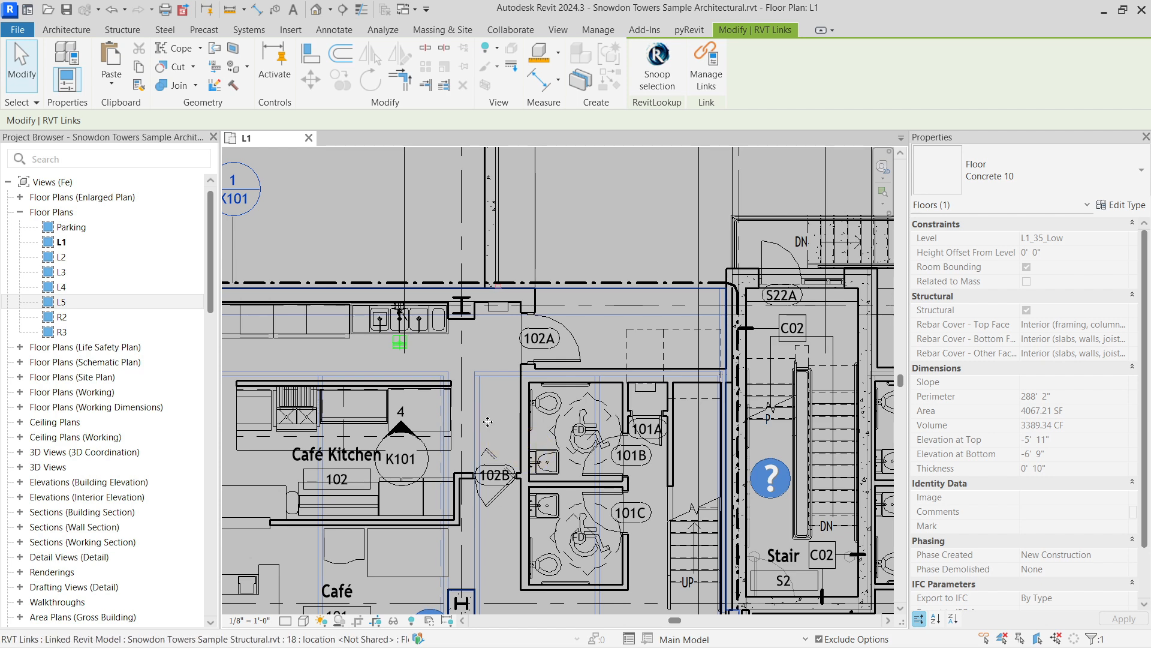
key("Escape")
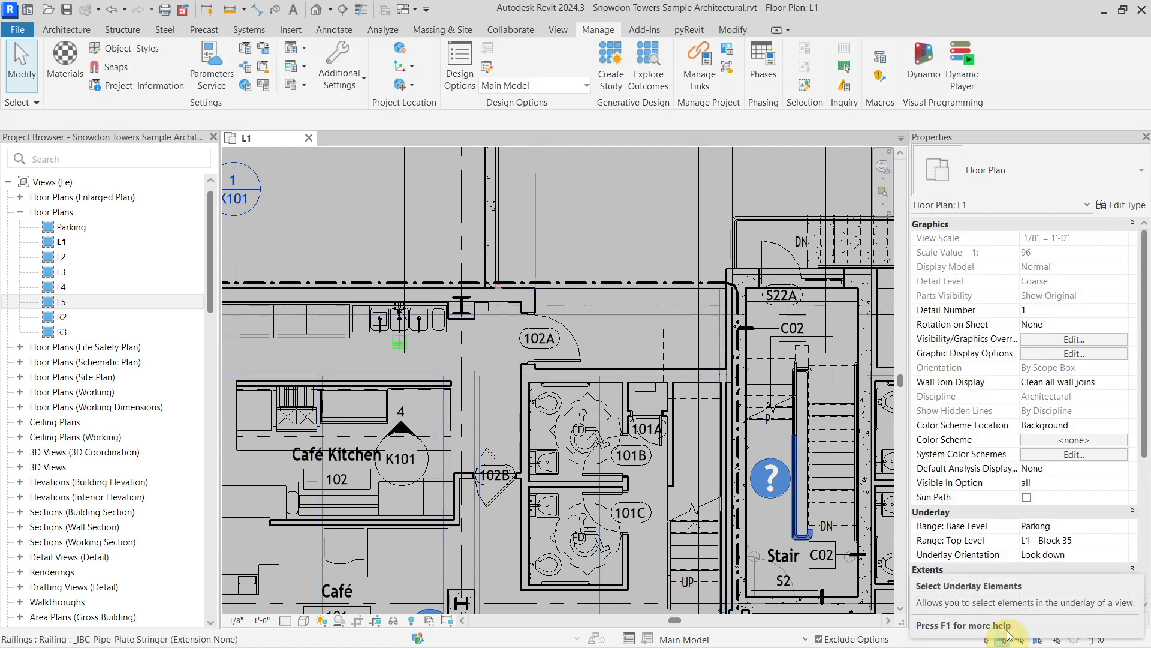
left_click(1003, 636)
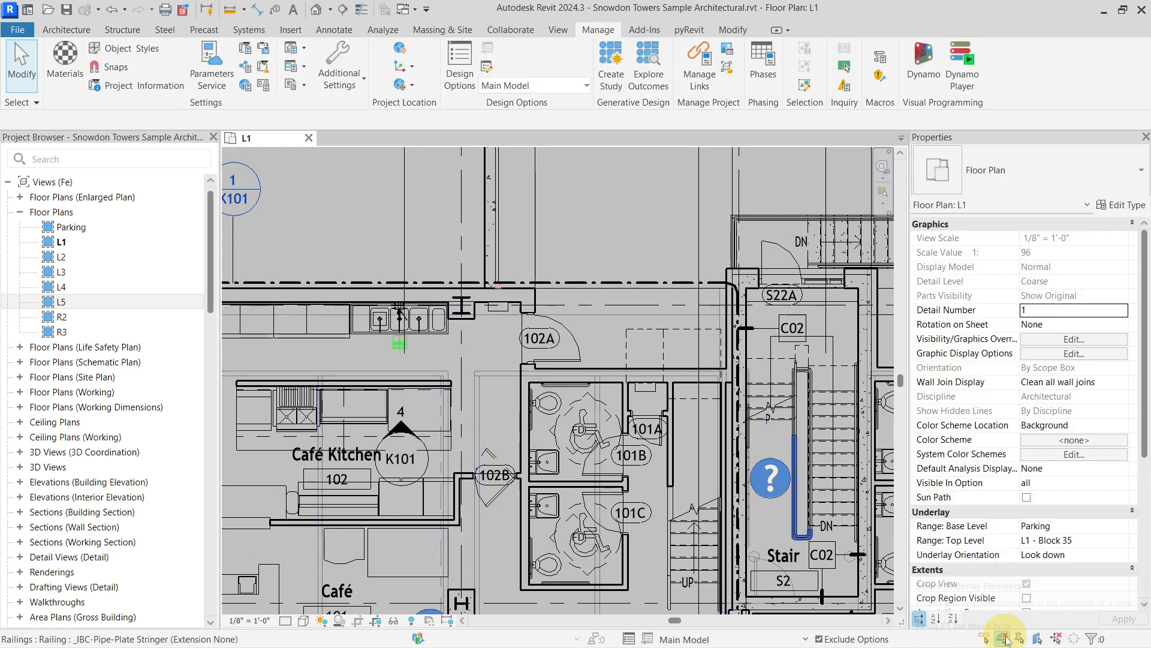
left_click(478, 407)
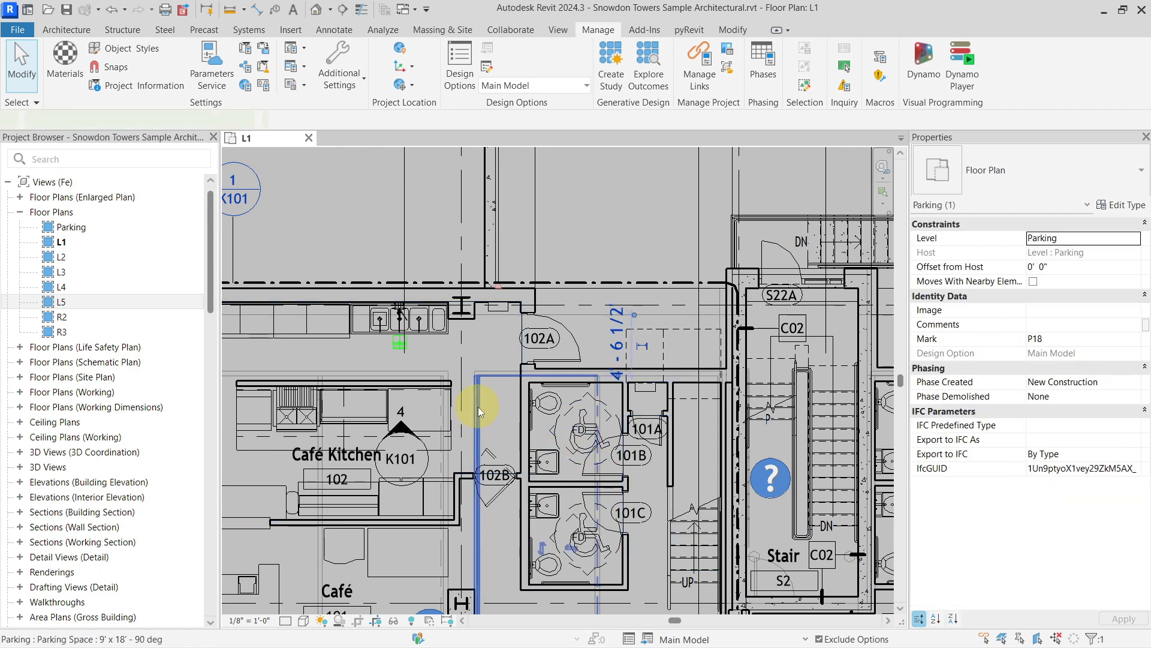
left_click(485, 368)
key("Escape")
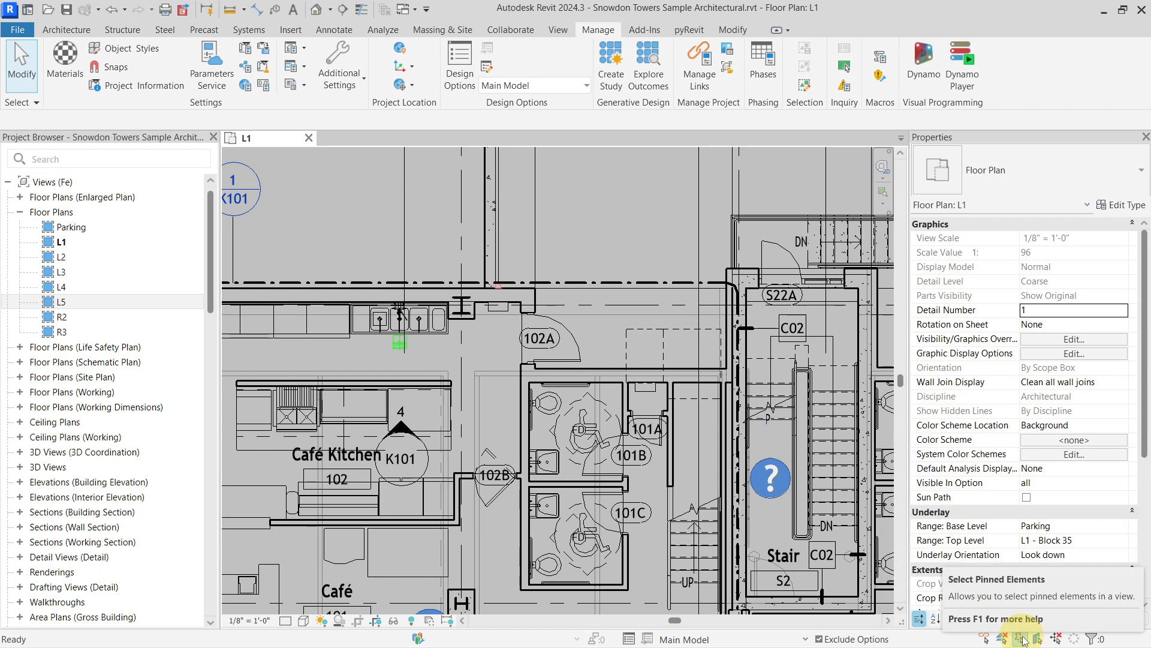
Select grid A near the plan's outer corner, followed by grid B
scroll(560, 411, "down", 5)
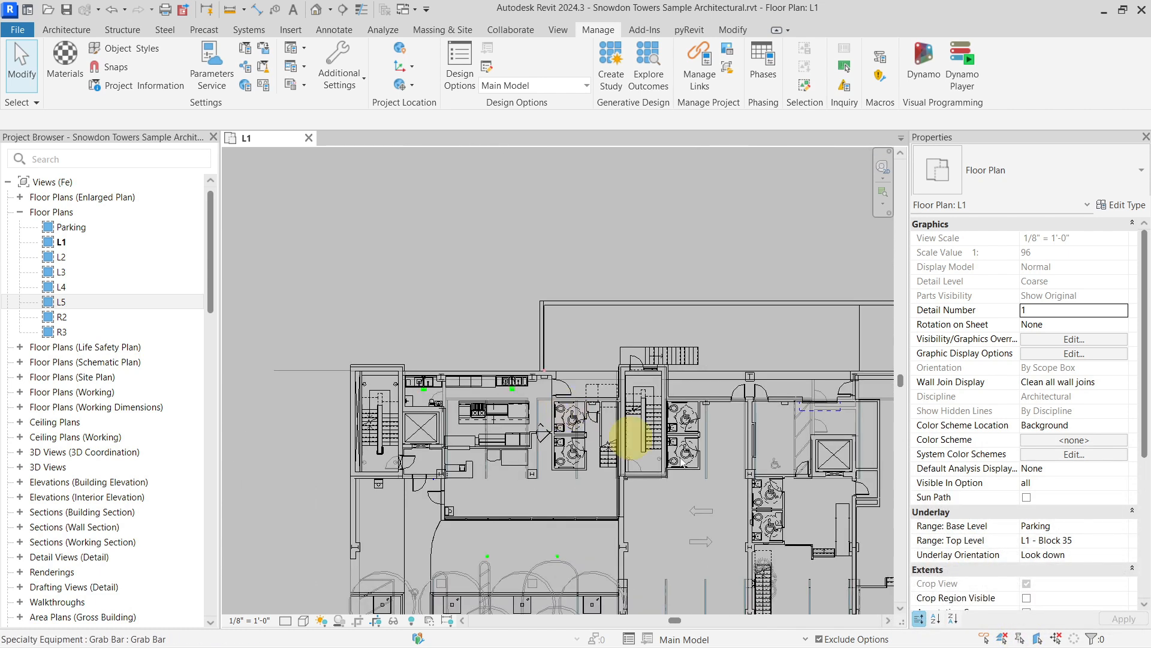
middle_click_drag(624, 432, 426, 340)
scroll(616, 408, "up", 6)
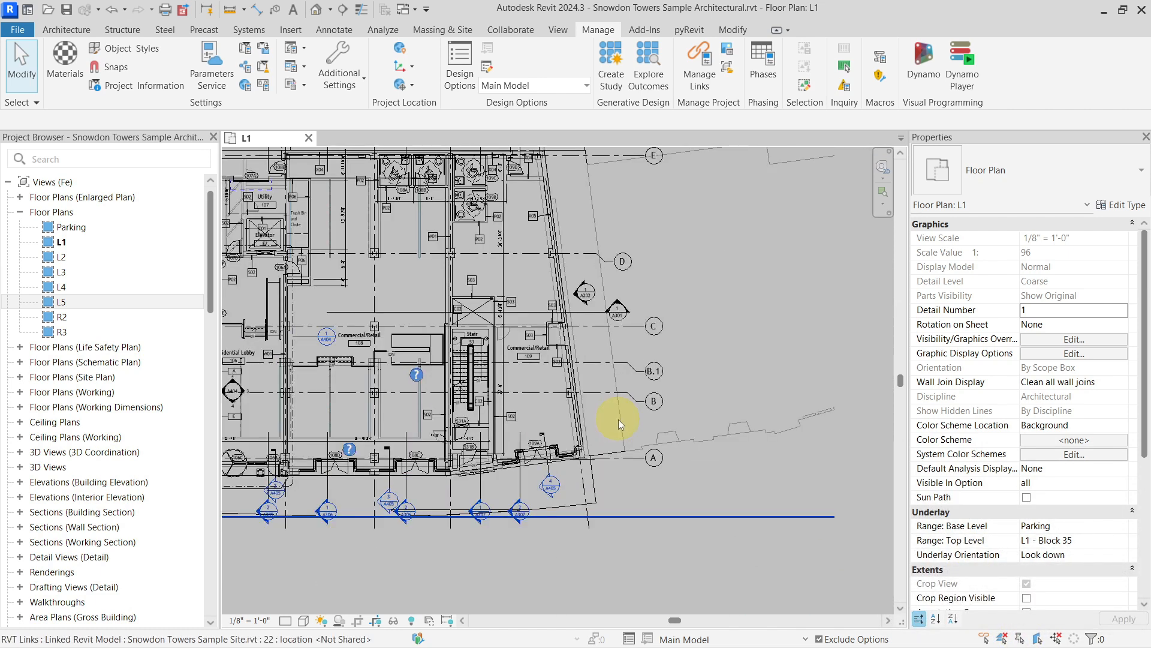
left_click(673, 493)
middle_click_drag(663, 494, 653, 483)
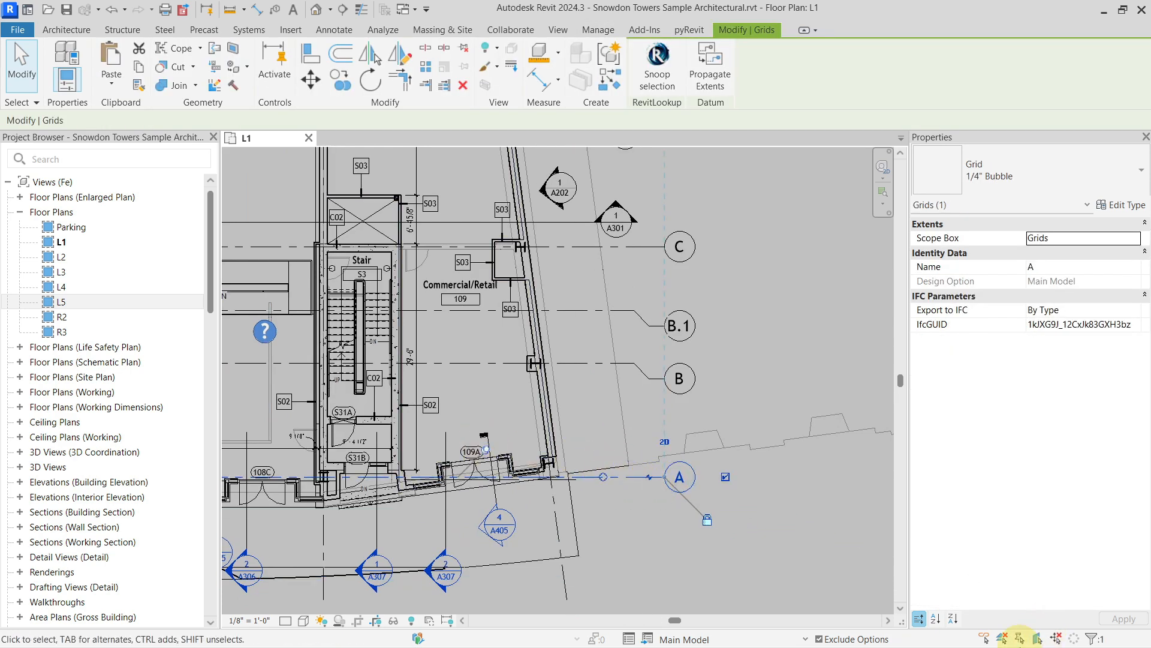
left_click(604, 364)
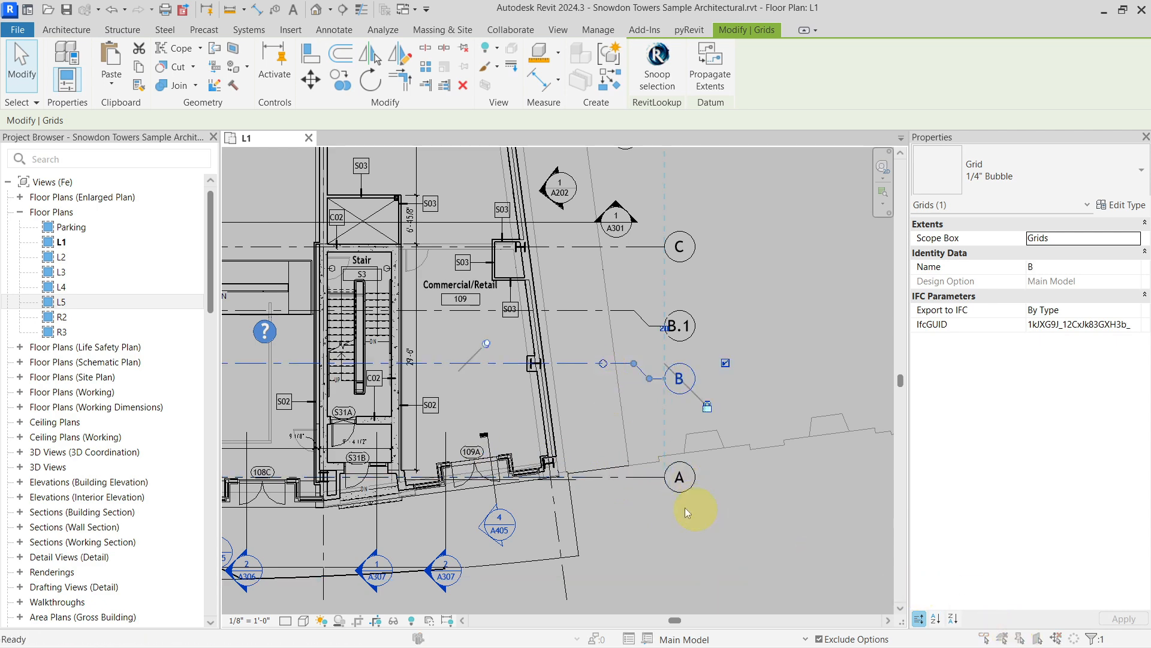
Try to select grid A directly on its line and with a crossing window near its bubble
left_click(635, 475)
scroll(660, 488, "up", 4)
key("Escape")
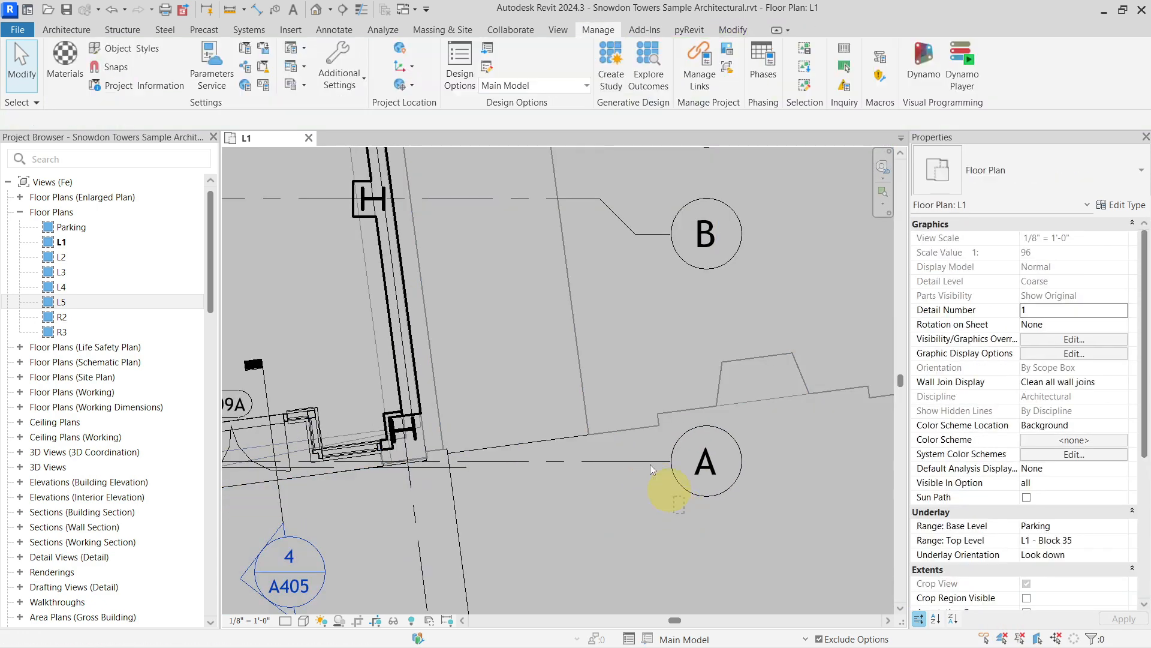
scroll(678, 509, "down", 3)
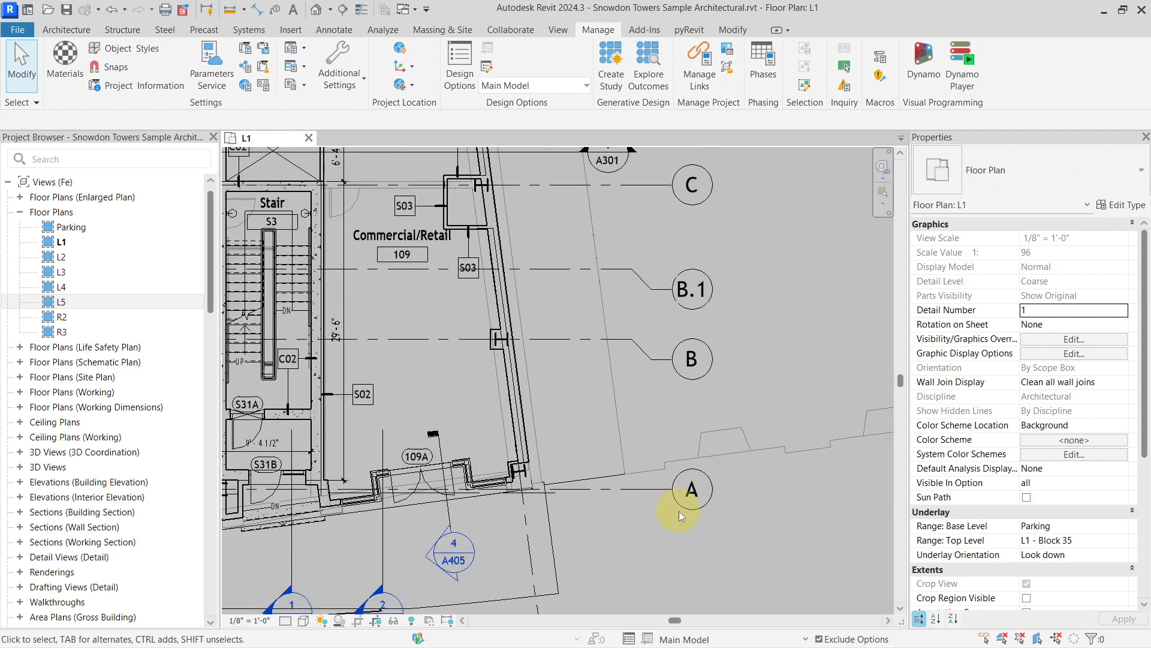
left_click_drag(678, 511, 653, 481)
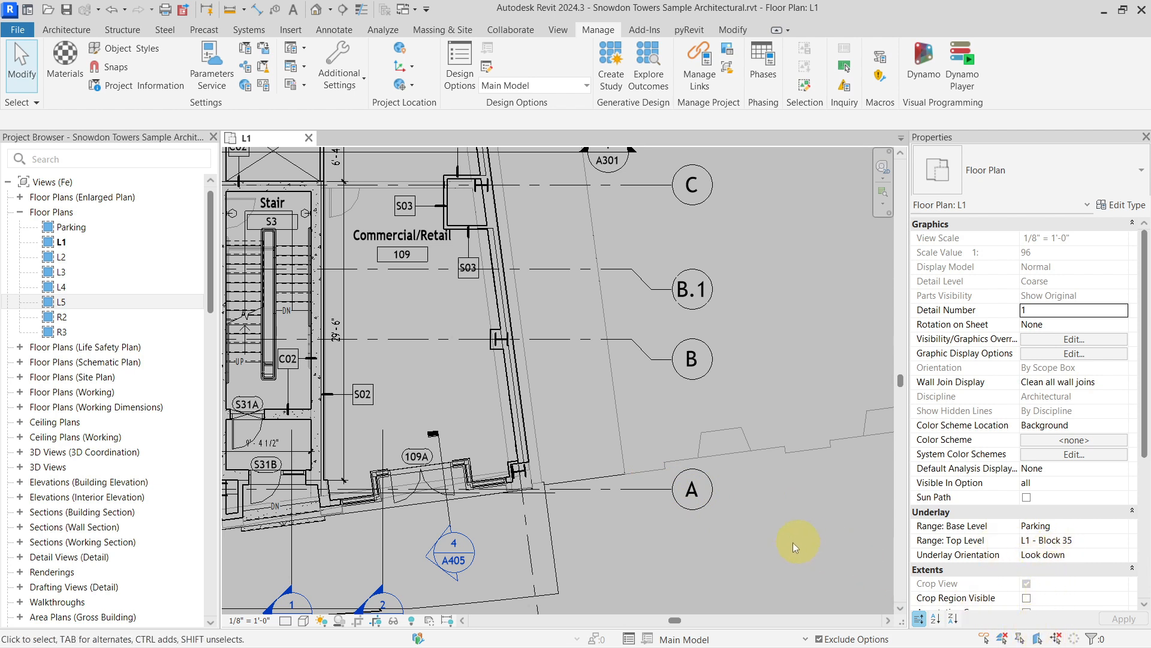
Set the L1 plan's underlay base level to None
scroll(594, 489, "down", 4)
middle_click_drag(395, 419, 499, 439)
left_click(1110, 524)
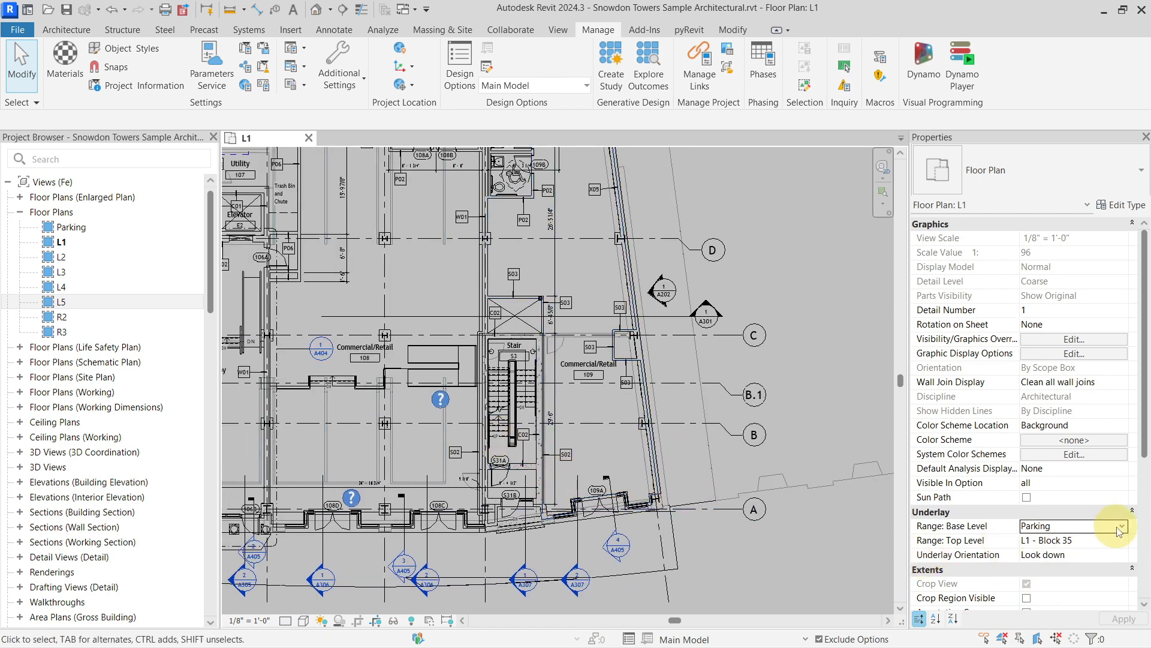
left_click(1105, 528)
left_click(1091, 540)
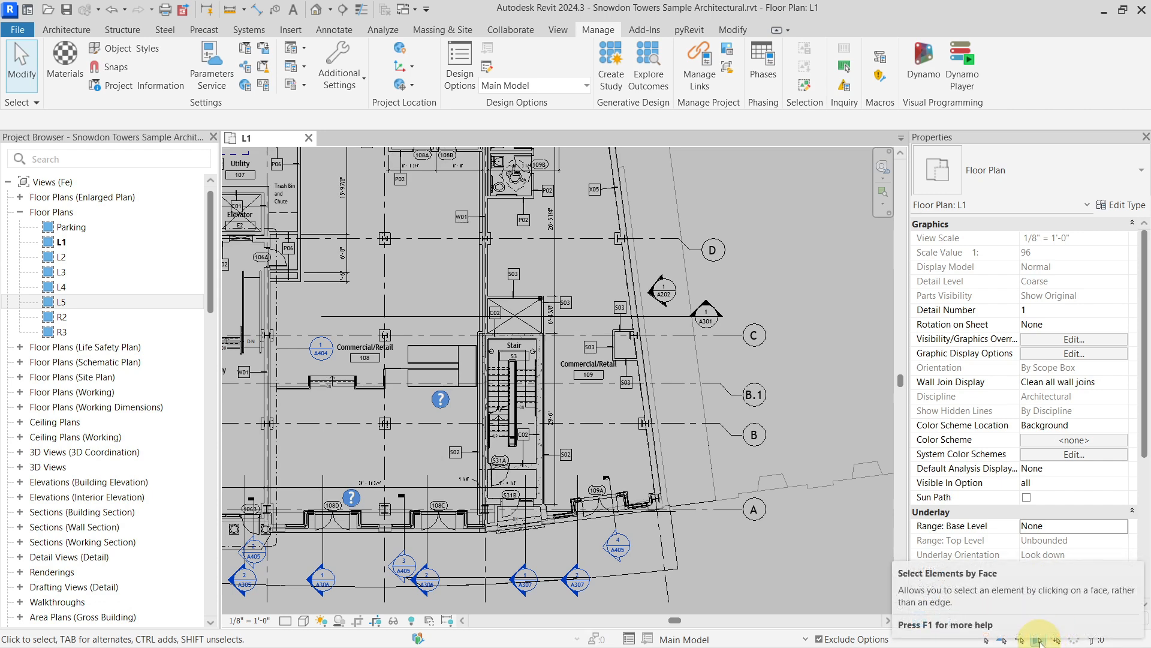
Select the Metal Stud 10" - Laminate Finish floor in Commercial/Retail 108 by its face, examine its extent, and clear the selection
middle_click_drag(434, 452, 725, 452)
scroll(726, 452, "up", 1)
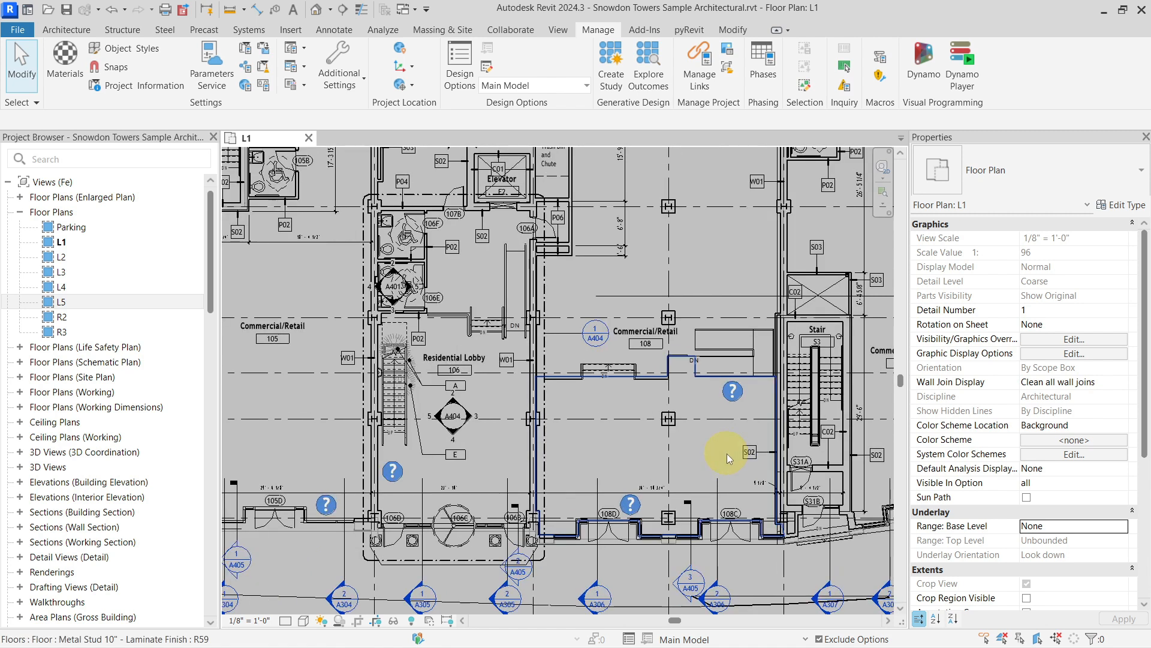
scroll(727, 453, "up", 1)
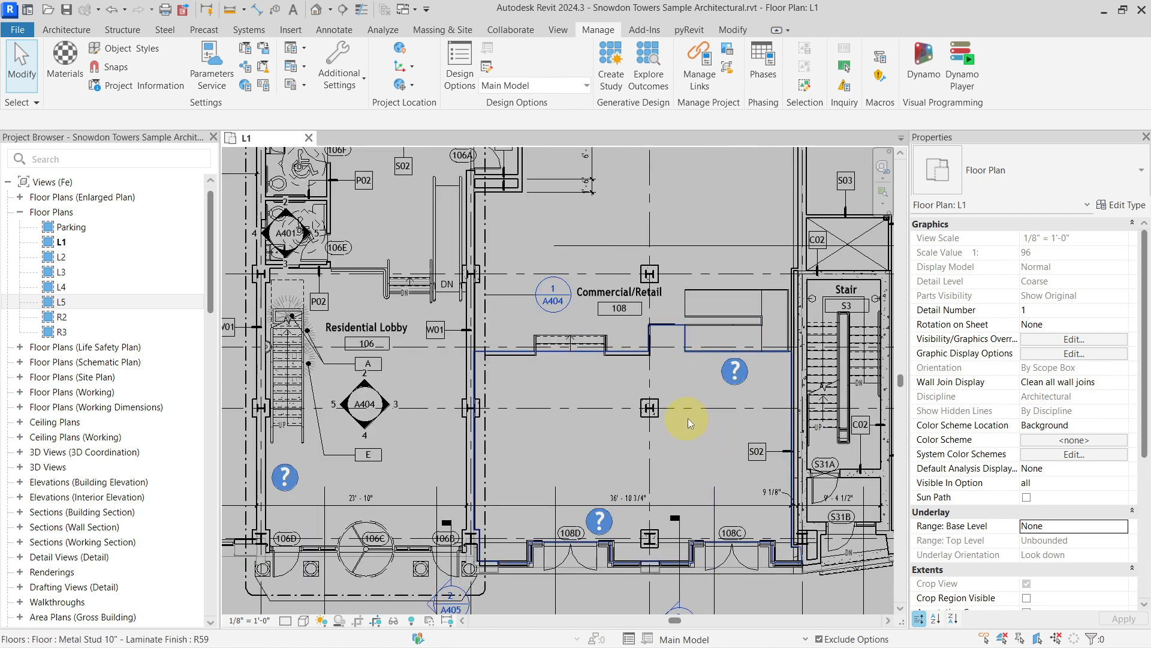
left_click(705, 448)
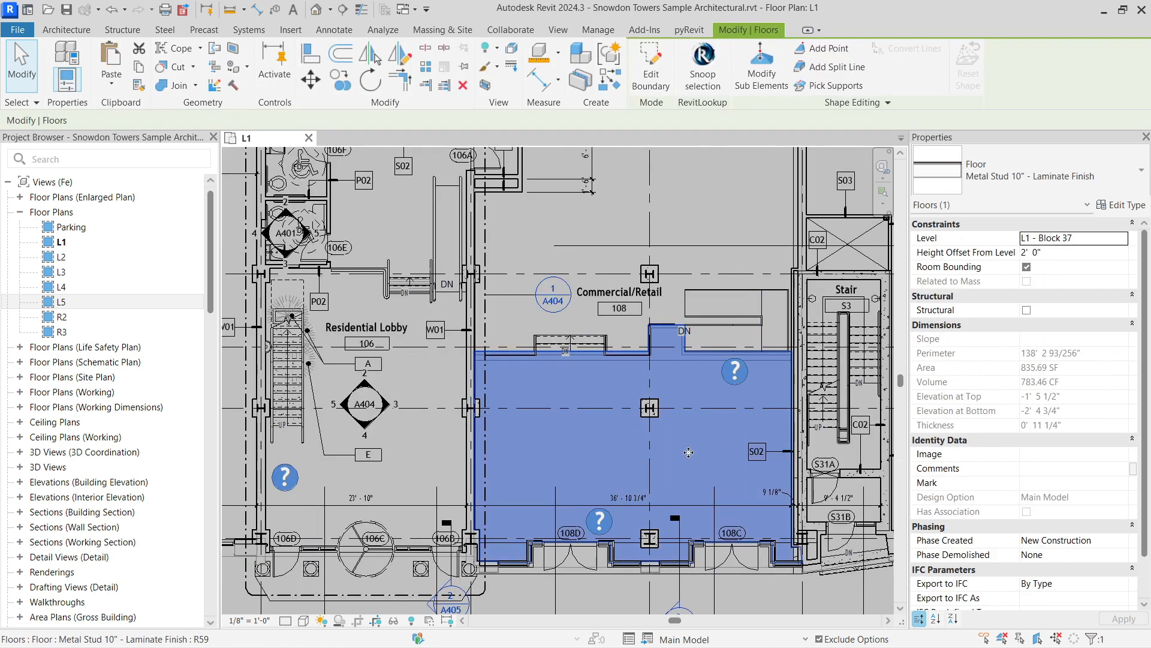
left_click_drag(482, 348, 655, 330)
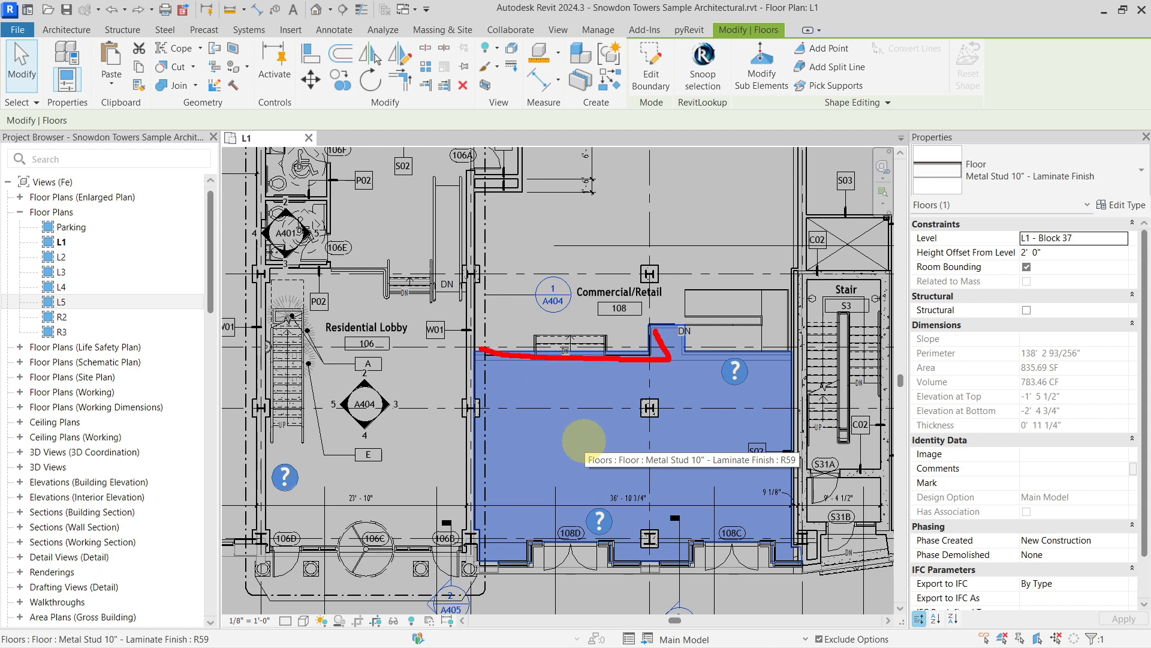
left_click_drag(527, 546, 468, 367)
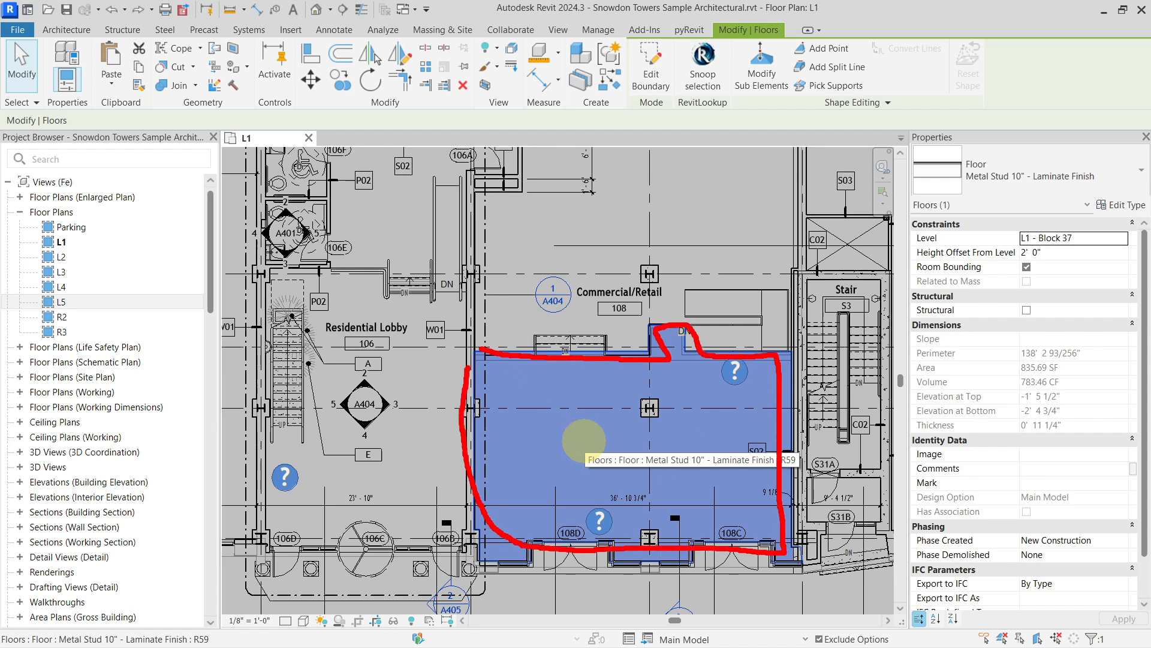
key("Escape")
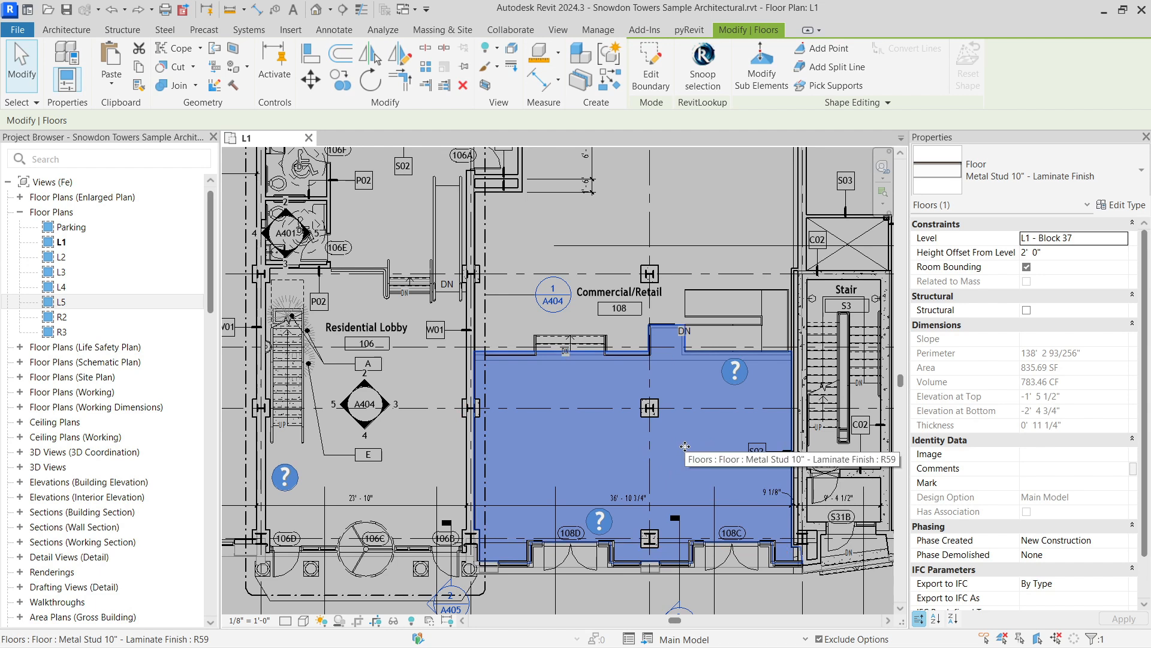
key("Escape")
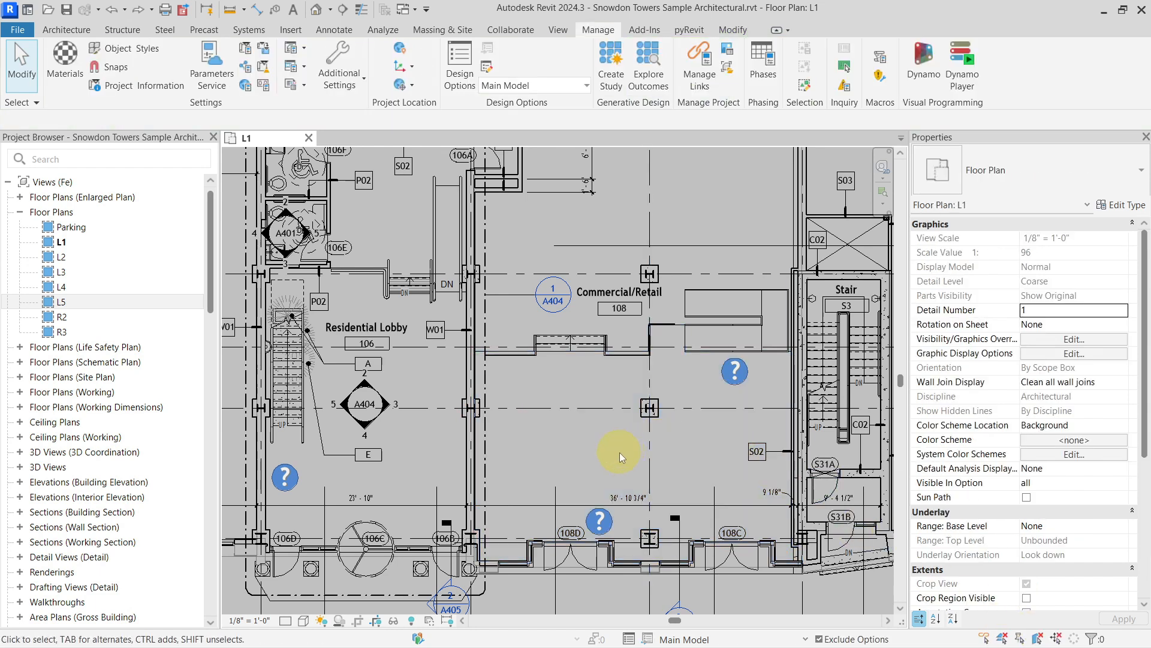
Try to select the floor in Commercial/Retail 108 from its empty interior while selection by face is off
left_click_drag(555, 442, 549, 433)
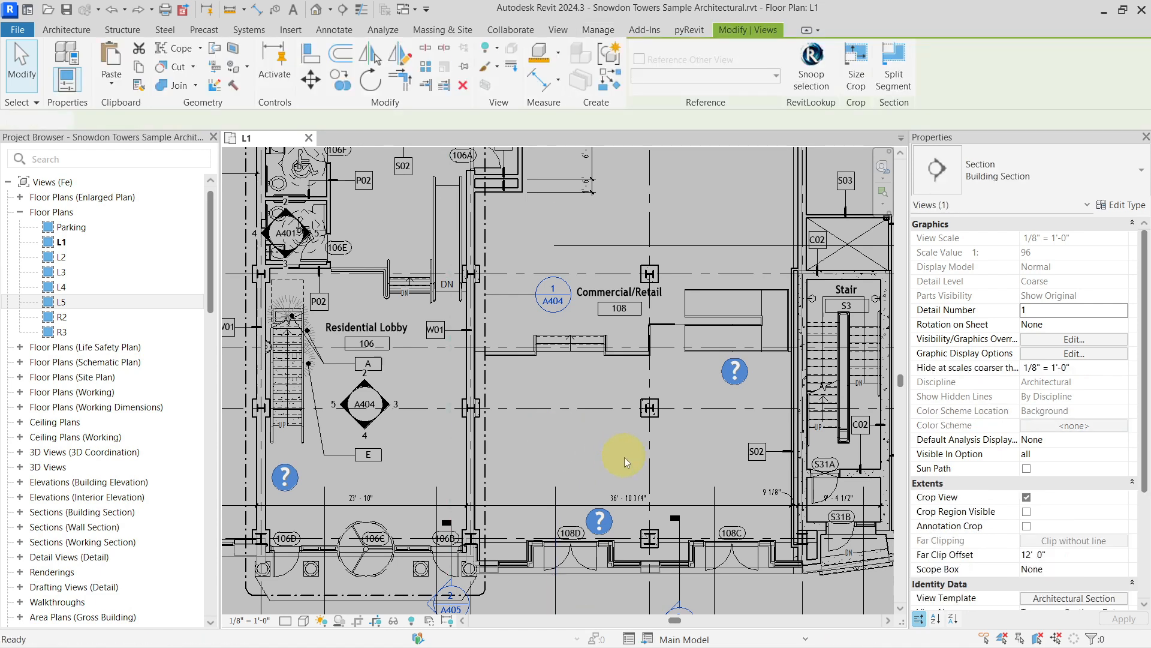
left_click_drag(624, 457, 577, 428)
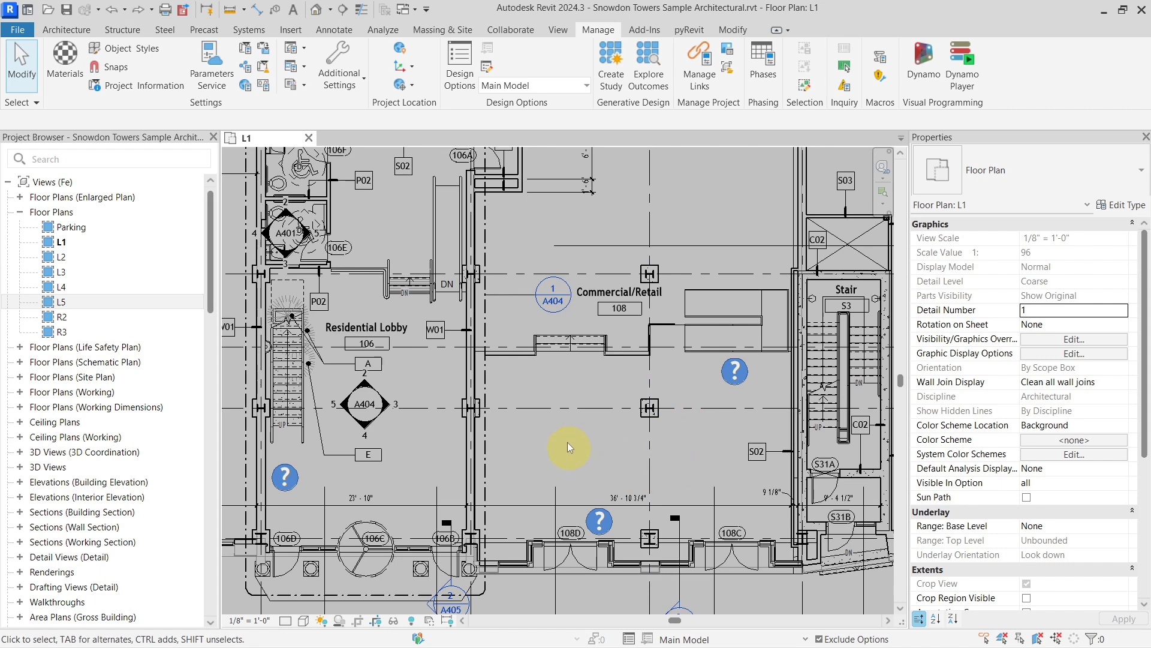
Cycle through the overlapping elements at the wall between Residential Lobby 106 and Commercial/Retail 108, and select the chain of walls
scroll(483, 549, "up", 3)
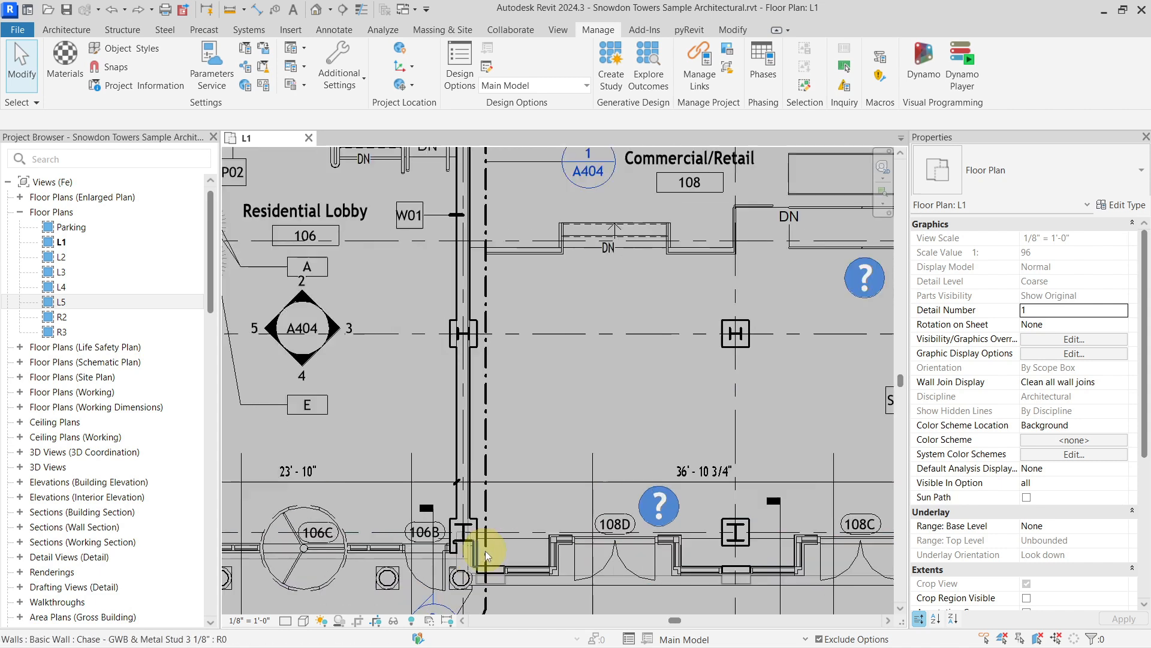
scroll(469, 495, "up", 2)
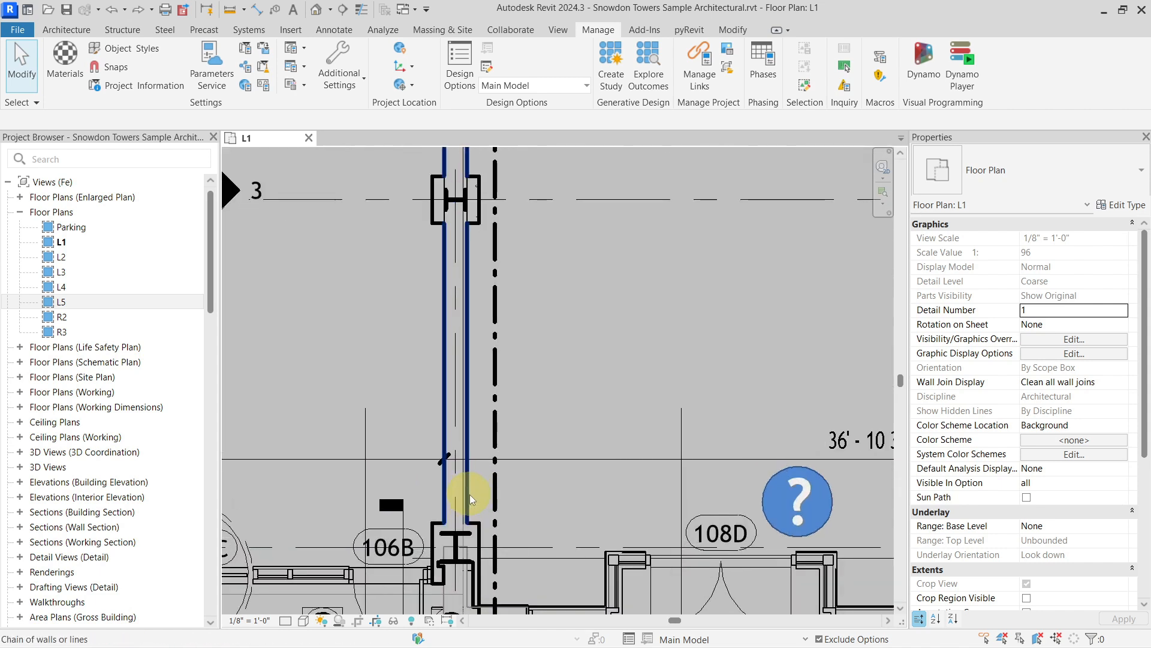
key("Tab")
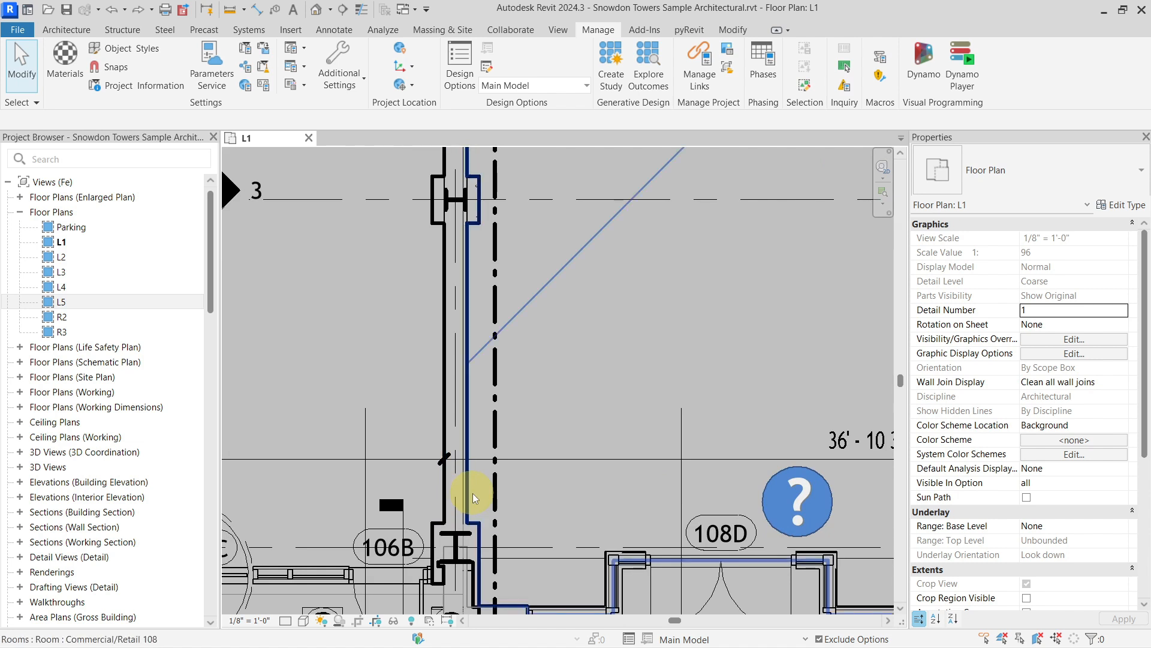
key("Tab")
scroll(469, 504, "up", 3)
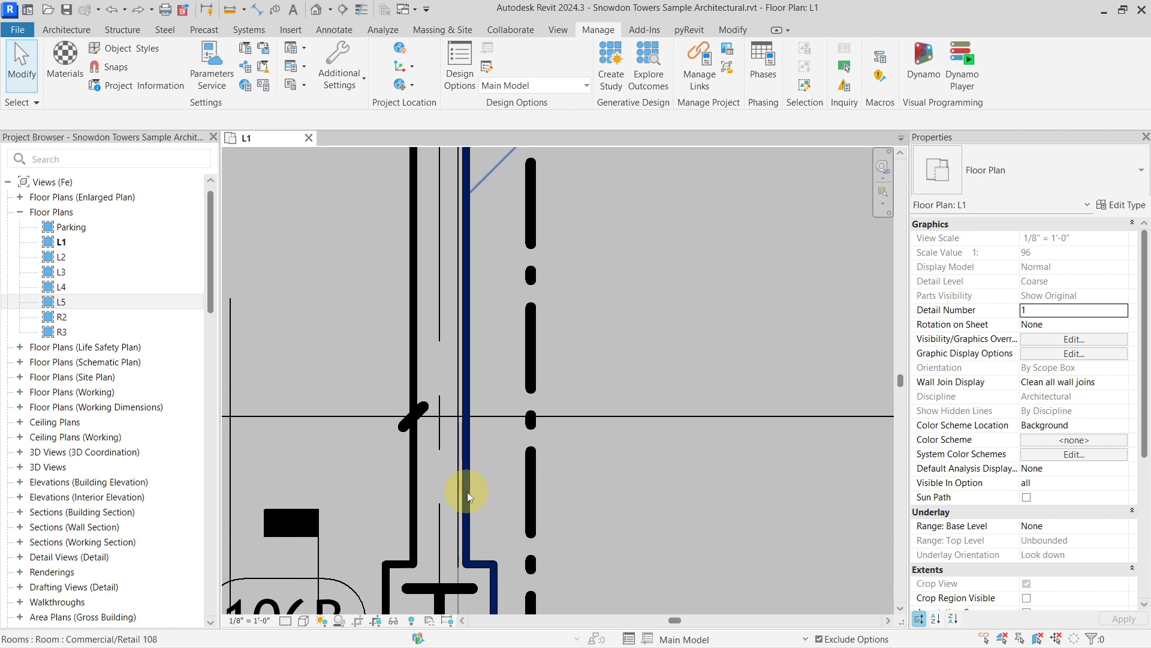
key("Tab")
key("Tab")
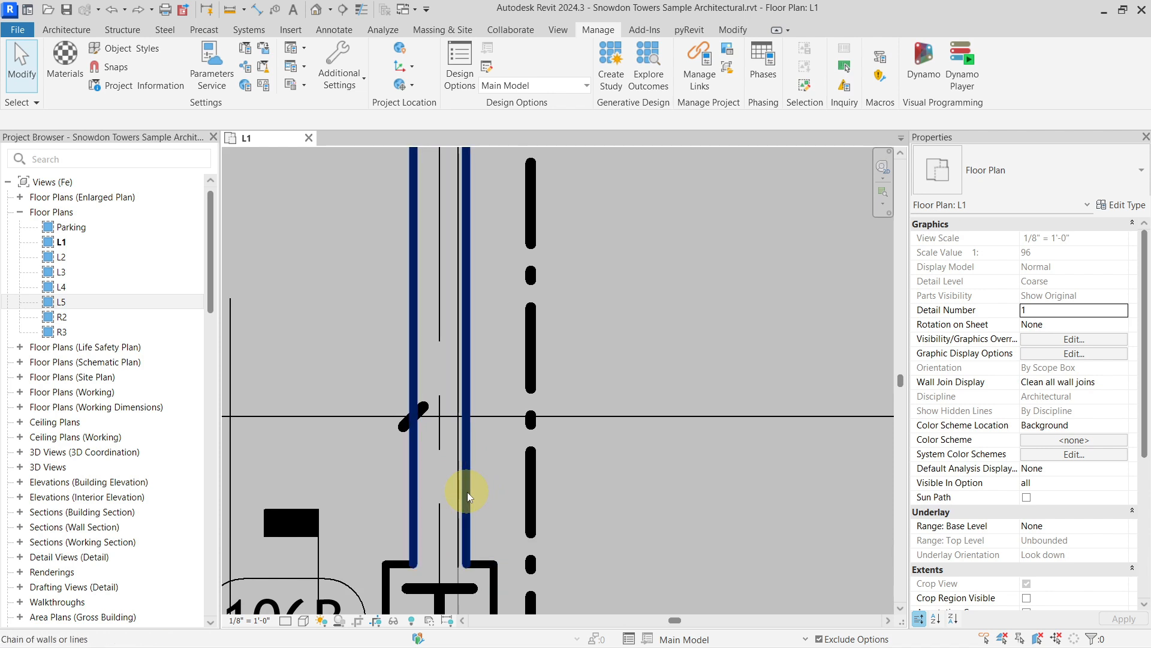
left_click(466, 492)
Select the Metal Stud 10" - Laminate Finish floor in Commercial/Retail 108 by its edge, examine its extent, and clear the selection
scroll(466, 492, "down", 4)
key("Tab")
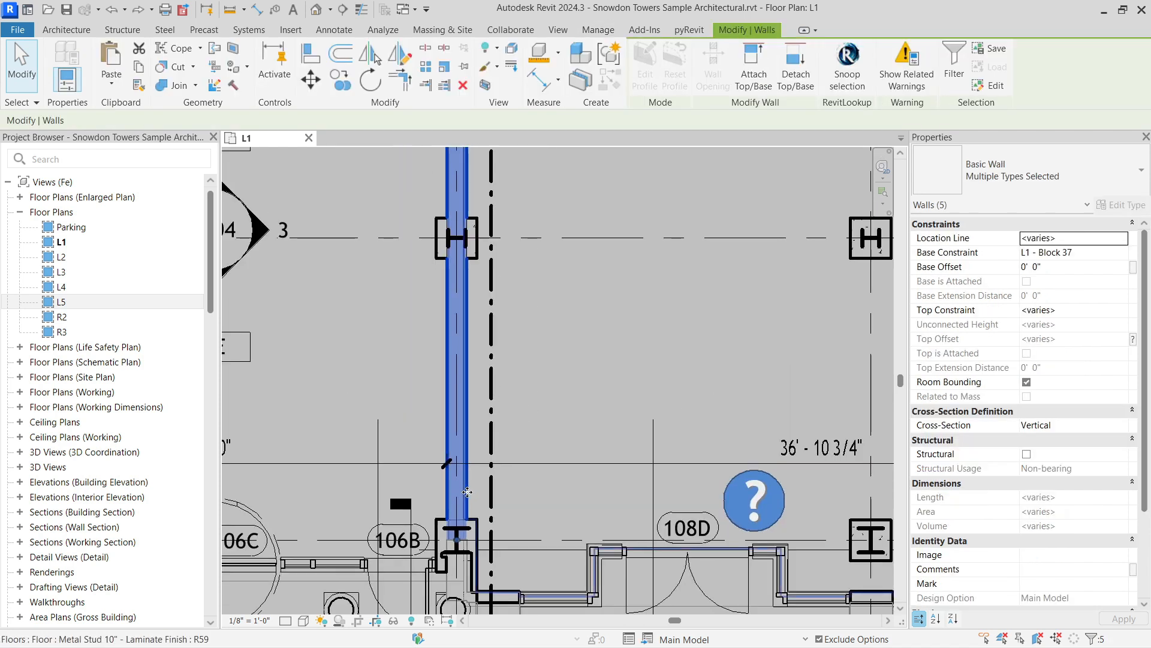
left_click(468, 491)
scroll(468, 491, "down", 4)
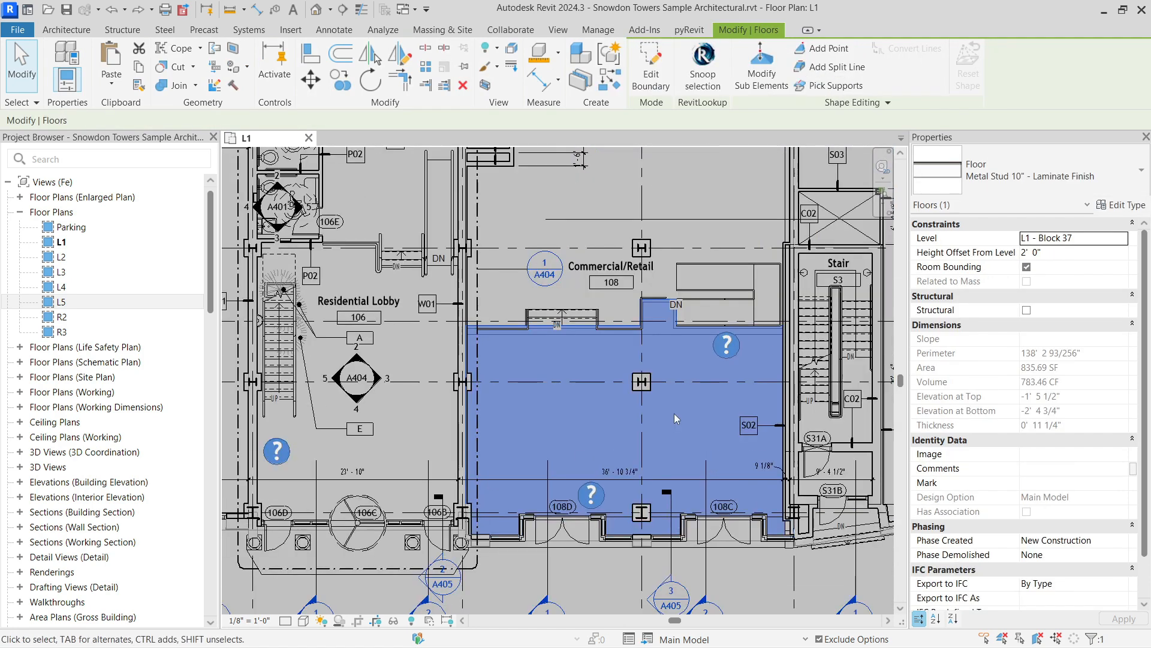
middle_click_drag(573, 374, 530, 475)
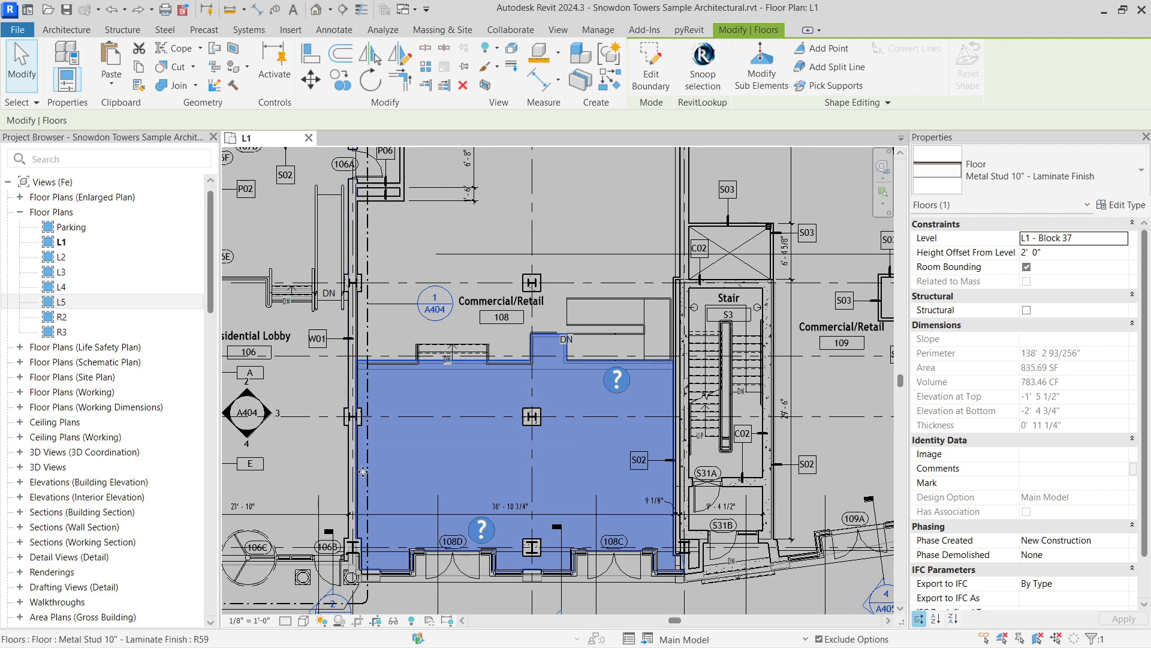
left_click(508, 484)
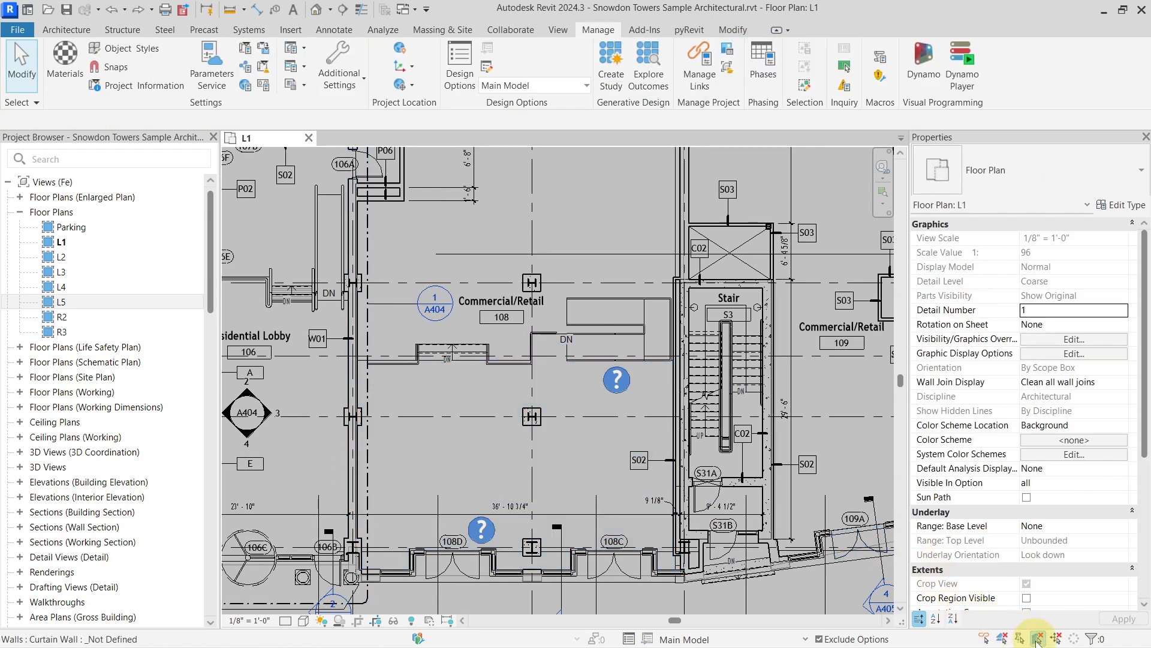
Turn on selecting elements by face, select the Metal Stud 10" - Laminate Finish floor from its interior, and clear the selection
left_click(1037, 638)
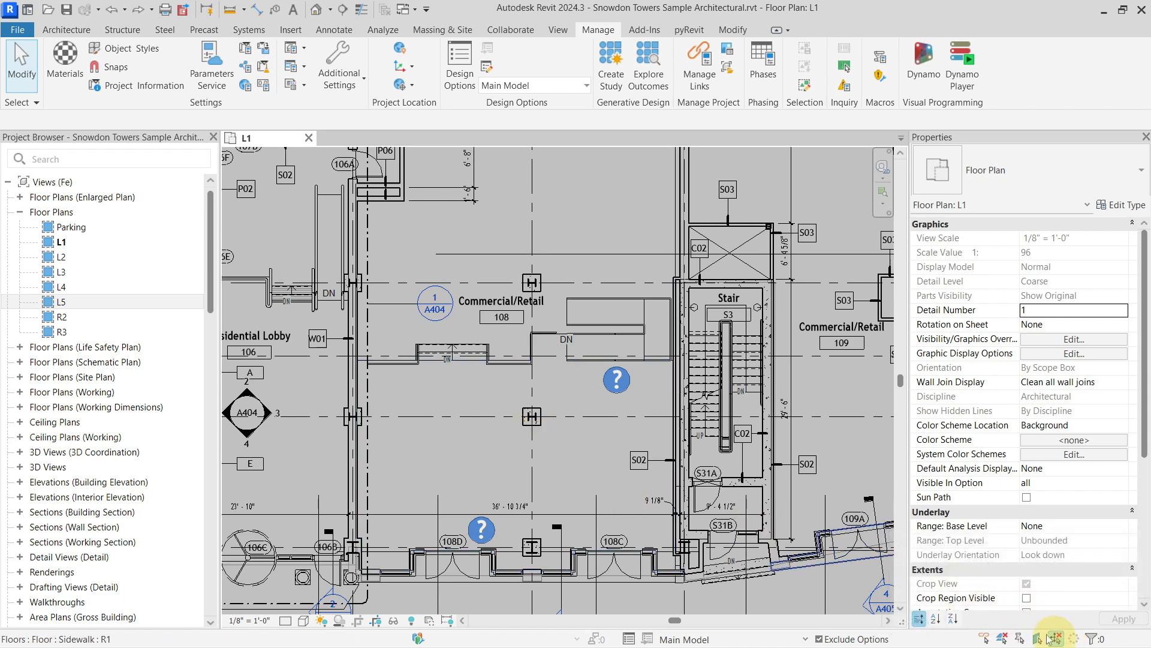
scroll(495, 433, "down", 3)
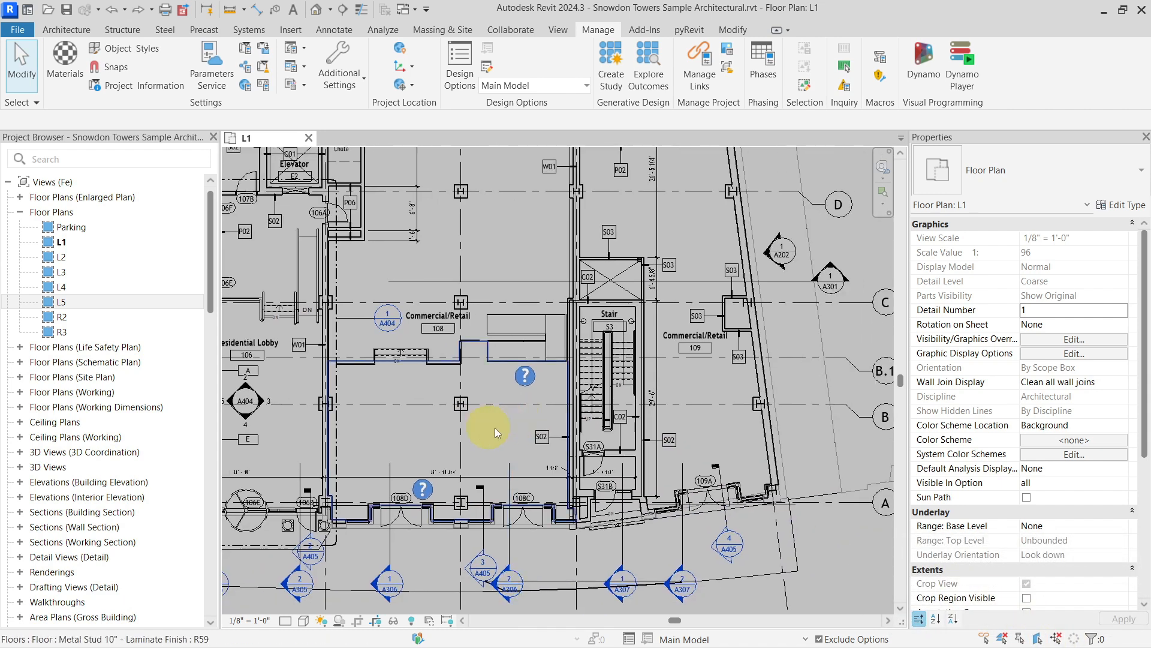
left_click(495, 428)
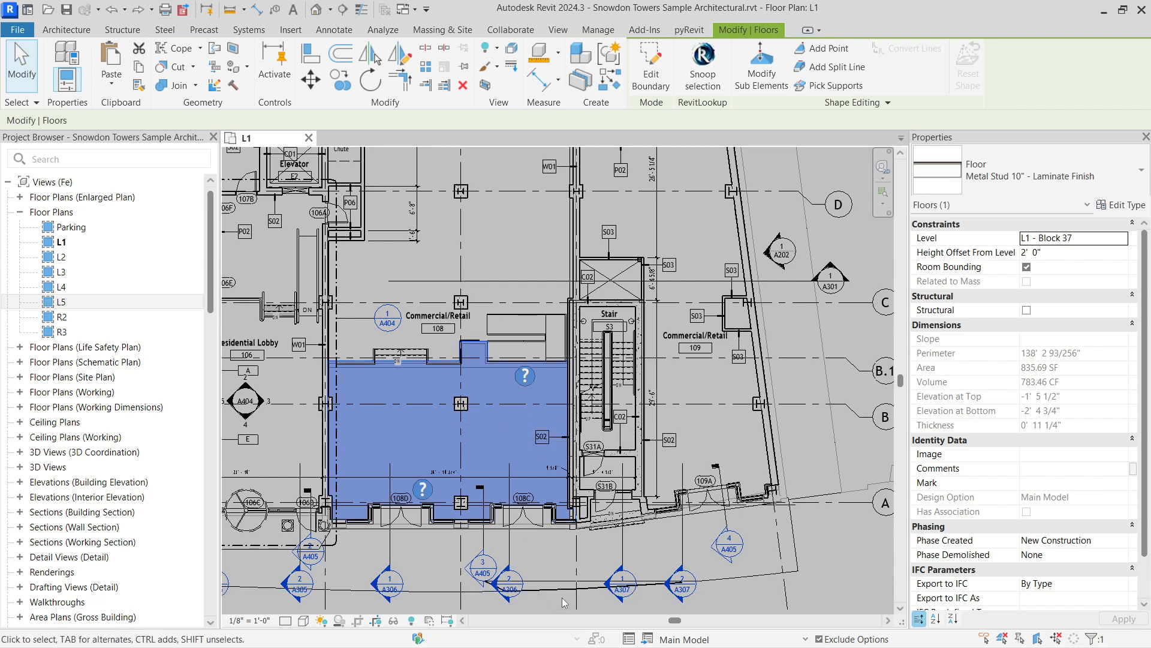
middle_click_drag(478, 371, 611, 400)
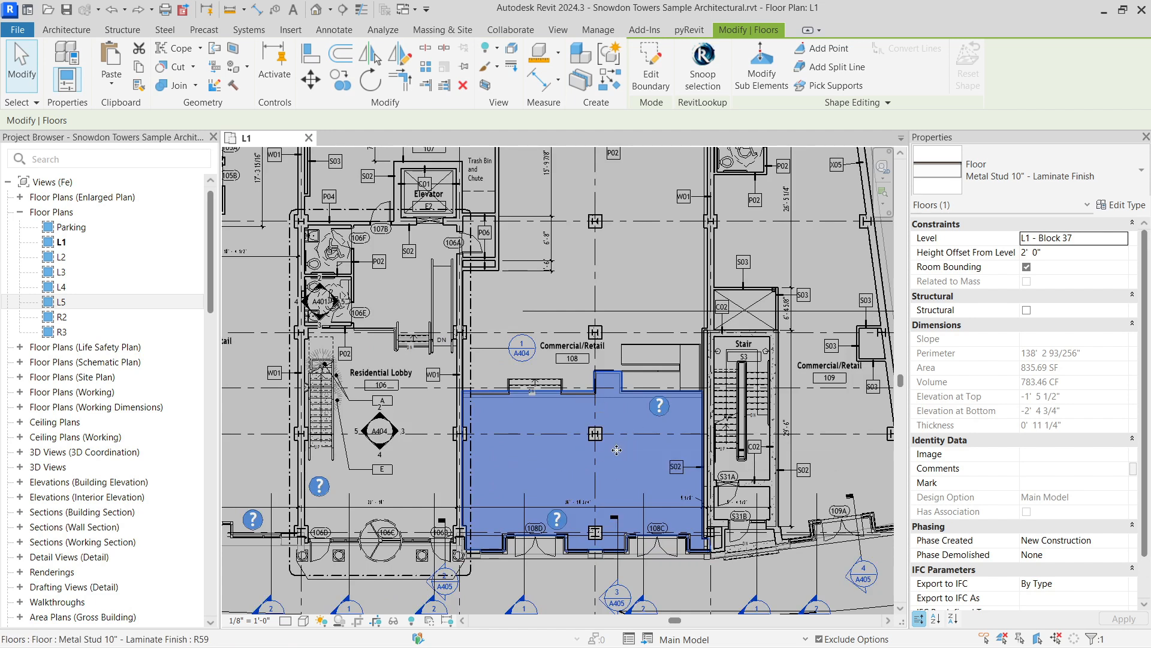
left_click_drag(617, 450, 621, 405)
key("Escape")
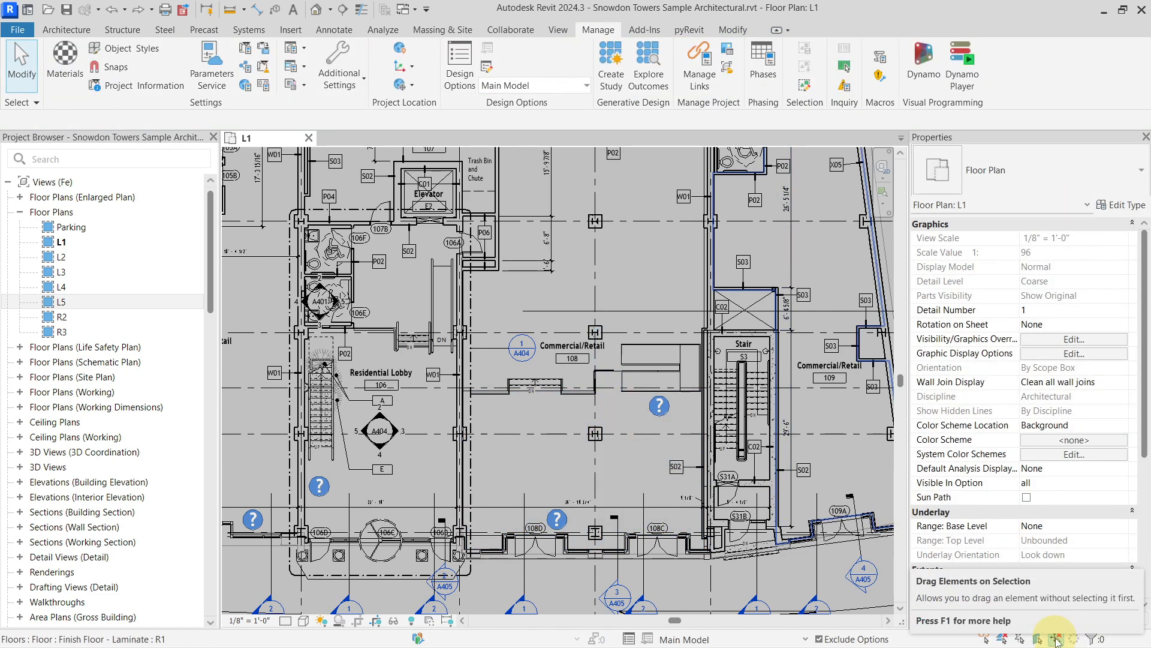
Turn on dragging elements on selection, try to move the Metal Stud 10" - Laminate Finish floor in Commercial/Retail 108, and cancel the move
left_click(1056, 641)
middle_click_drag(572, 472, 487, 395)
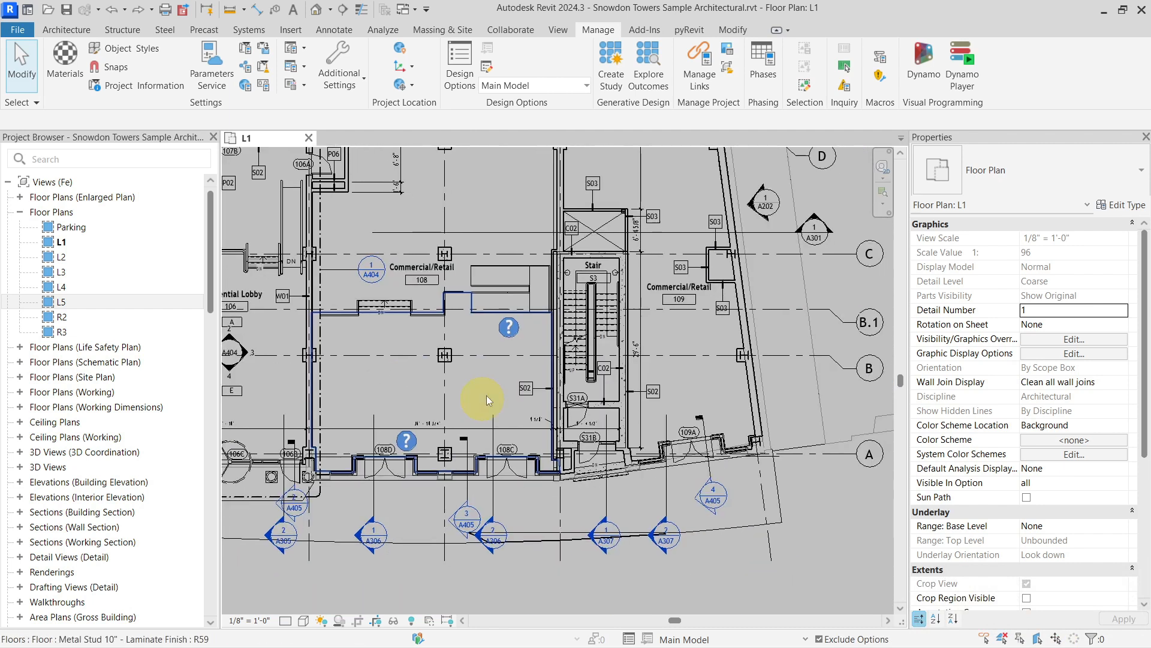
left_click(418, 381)
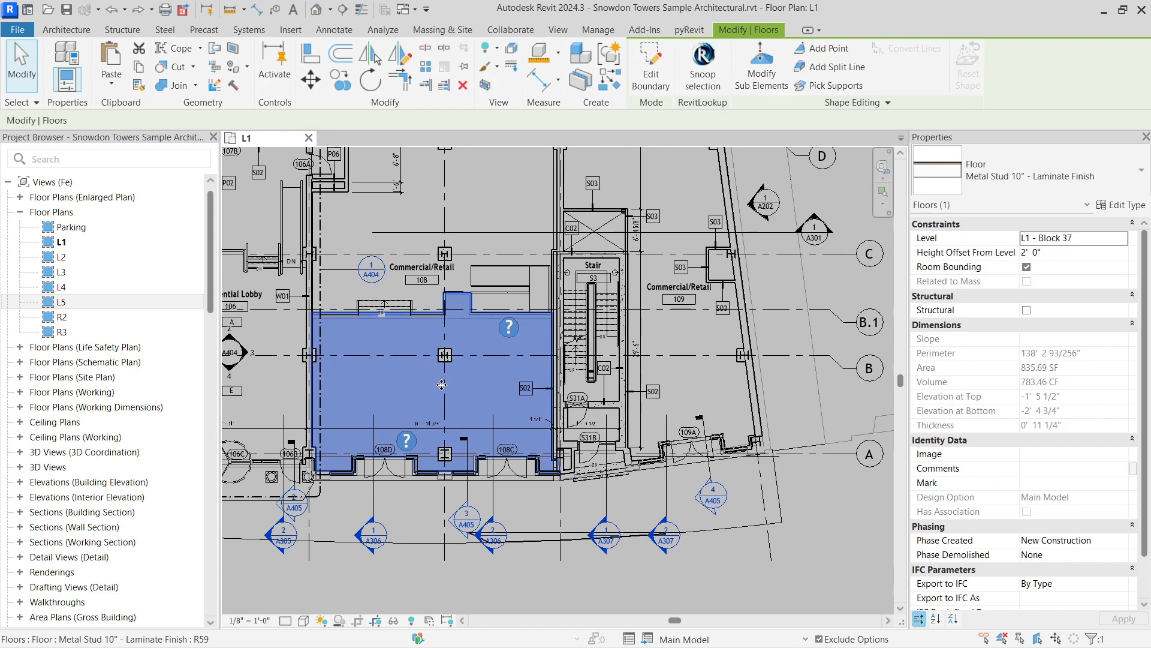
left_click_drag(441, 385, 489, 401)
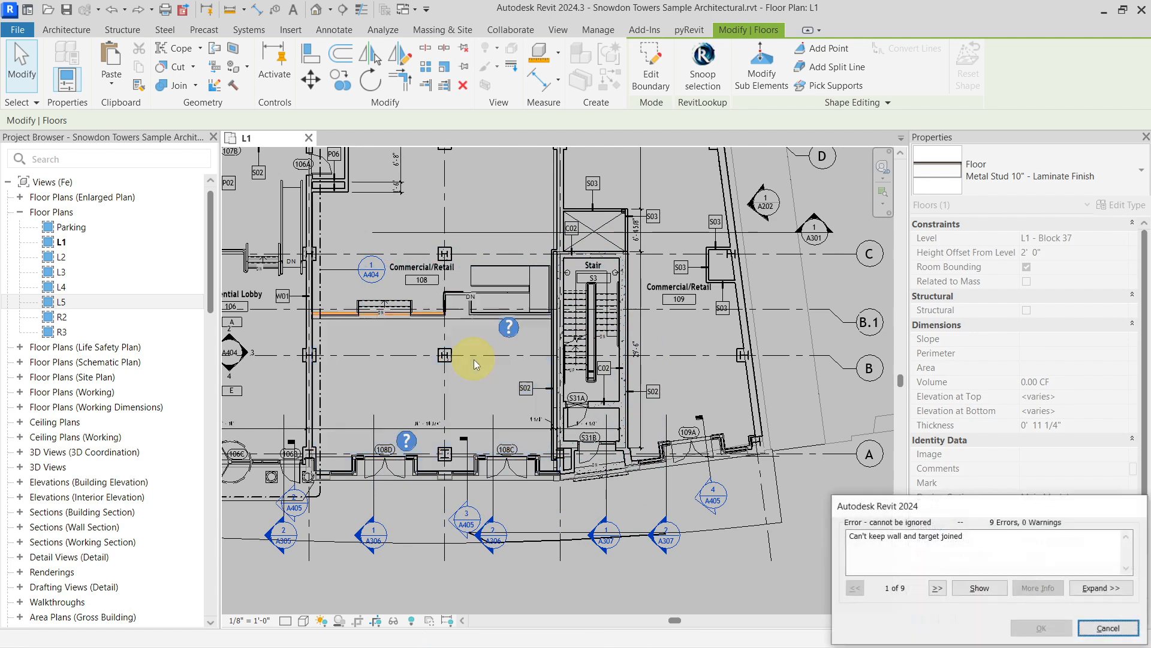
left_click(1084, 630)
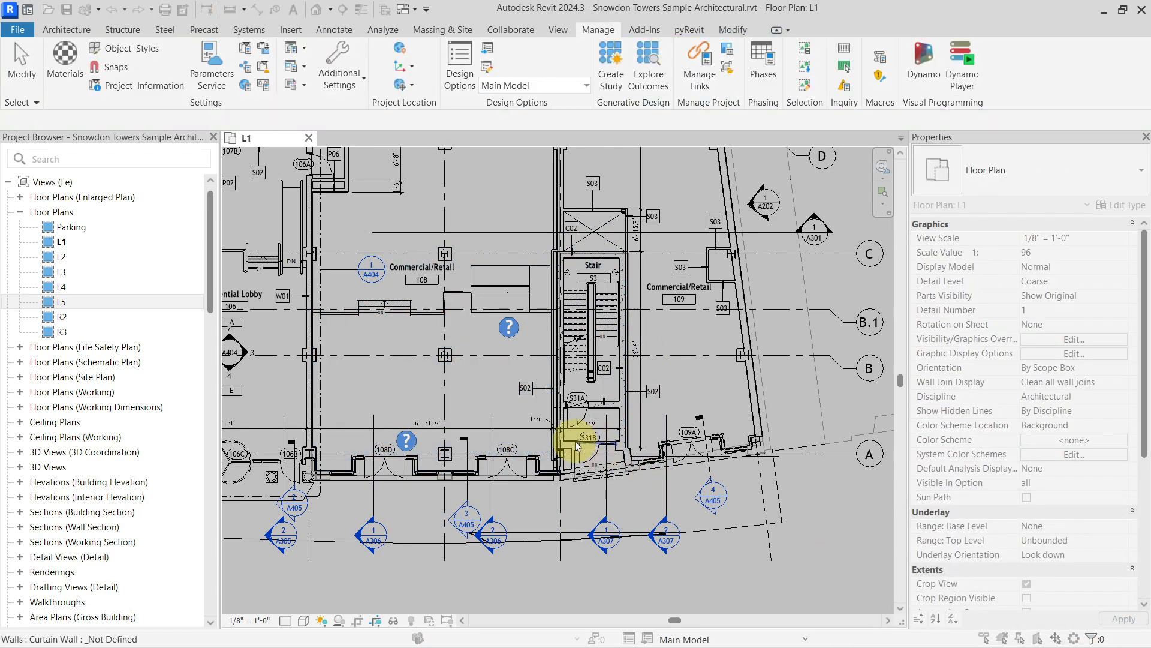
Try to move the floor north of the steps in Commercial/Retail 108 without selecting it first, and undo the move
scroll(596, 435, "down", 2)
middle_click_drag(526, 359, 587, 426)
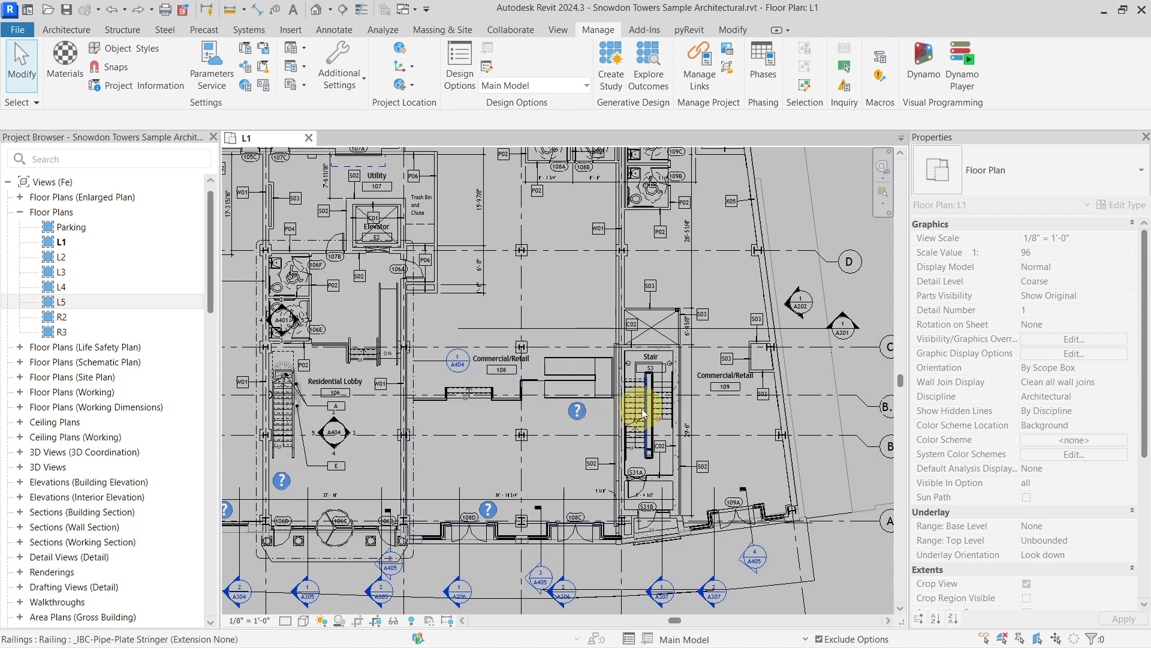
middle_click_drag(796, 512, 609, 431)
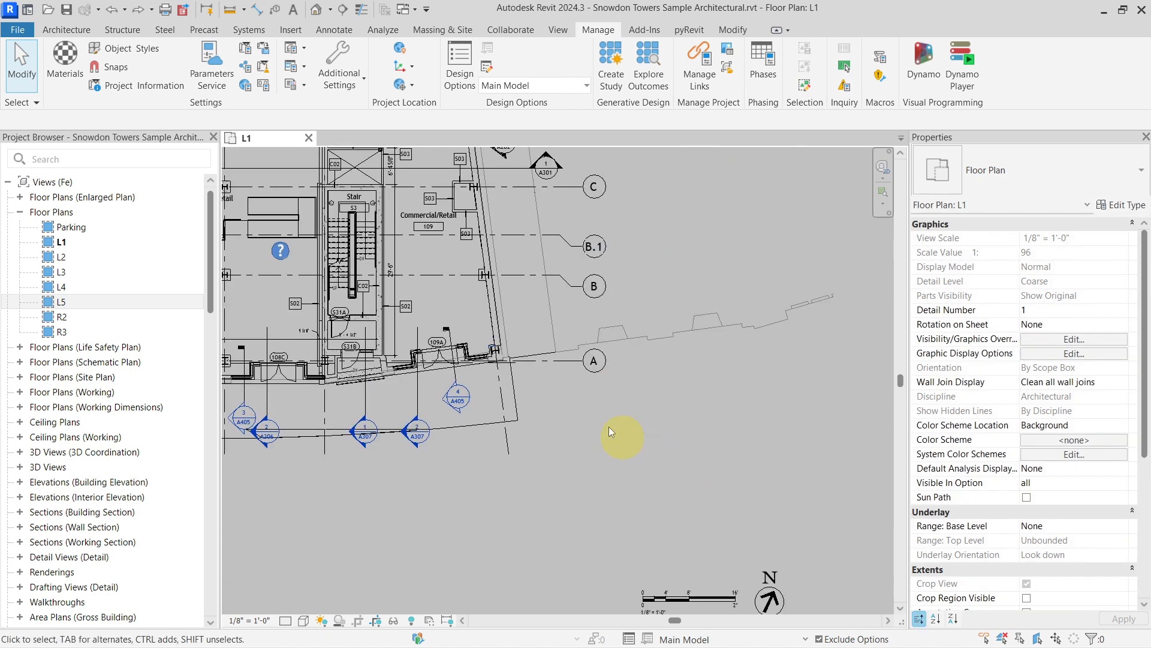
middle_click_drag(415, 284, 679, 467)
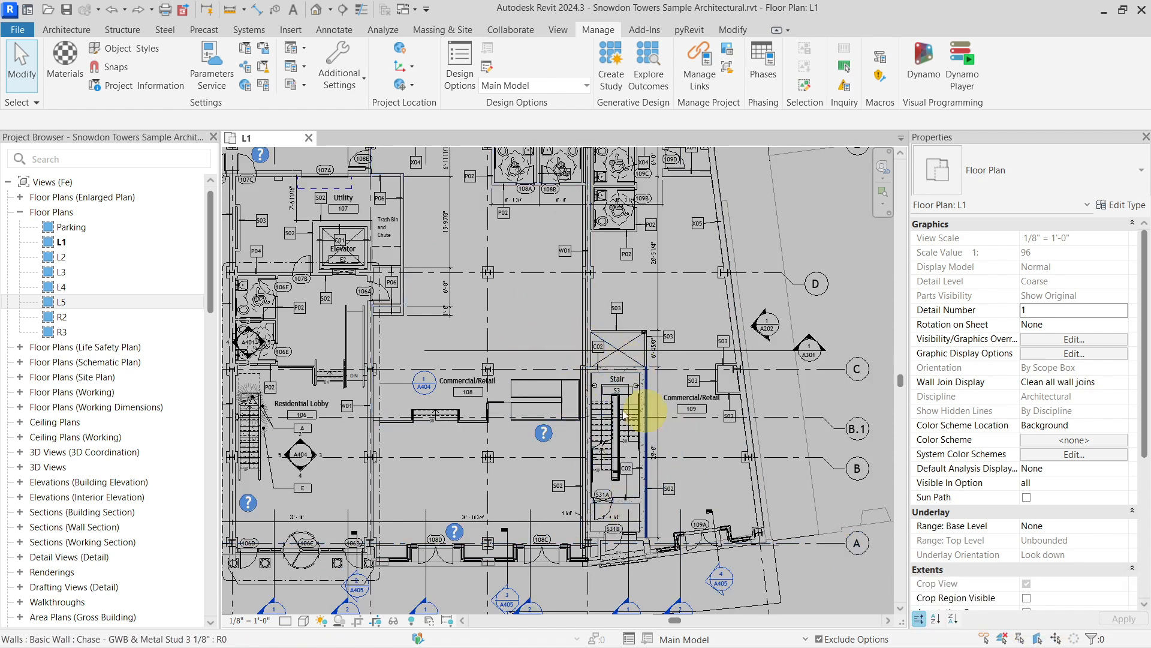
left_click_drag(558, 347, 569, 378)
key("ctrl+z")
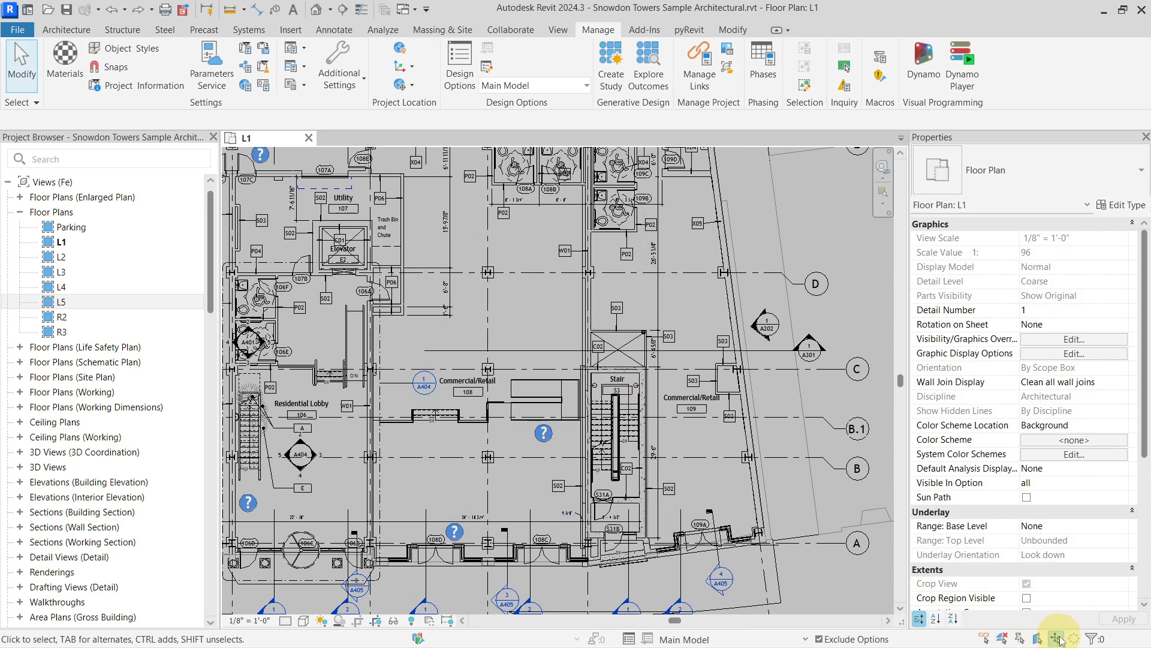
Try a selection window across Commercial/Retail 108 and the stair, and select the Finish Floor - Laminate floor by its face
left_click_drag(521, 296, 748, 599)
left_click(545, 311)
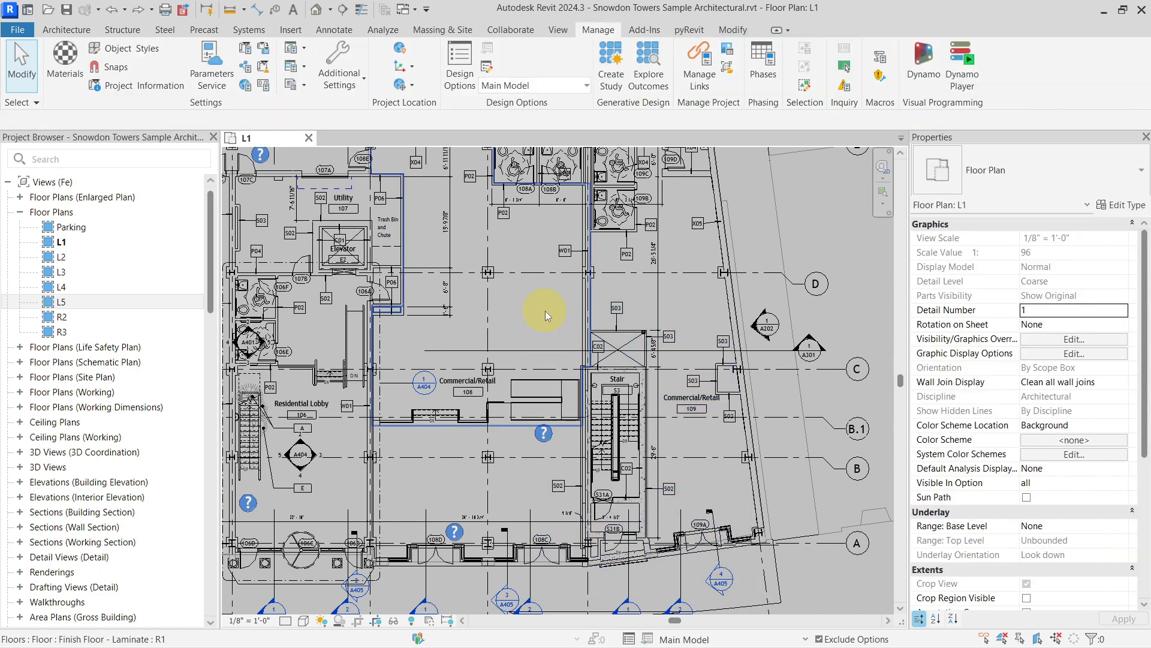
scroll(549, 324, "down", 3)
middle_click_drag(552, 334, 808, 421)
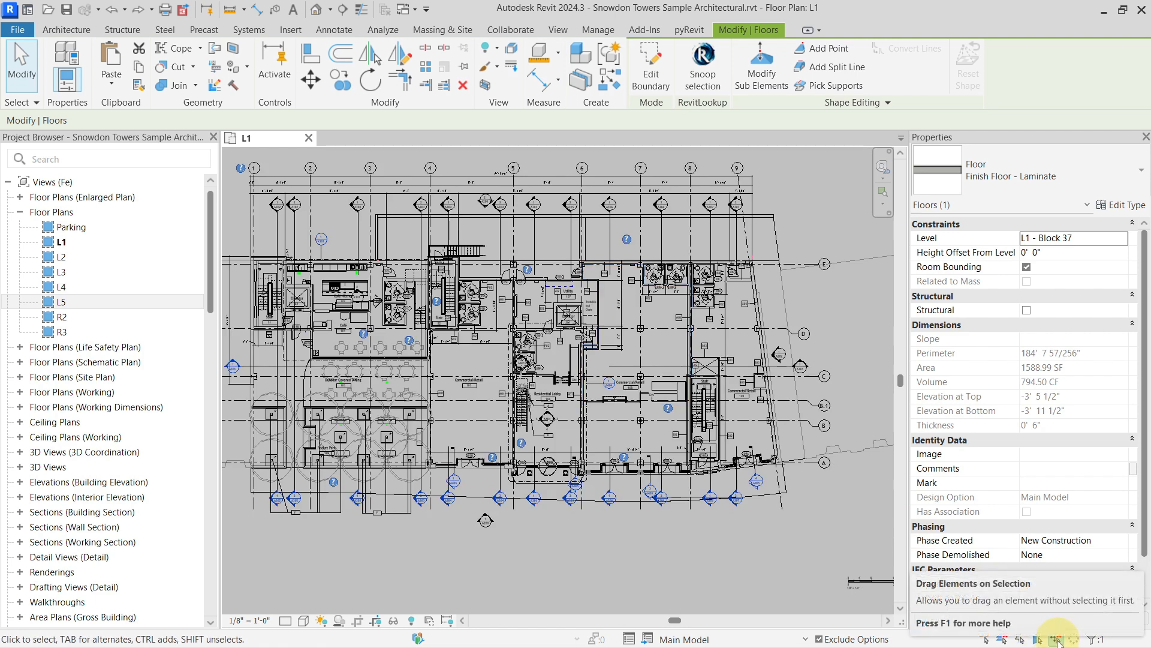
Clear the selection, pick the Finish Floor - Laminate floor in Commercial/Retail 108 once more from its interior, and deselect it
middle_click_drag(664, 351, 538, 392)
scroll(538, 392, "up", 3)
key("Escape")
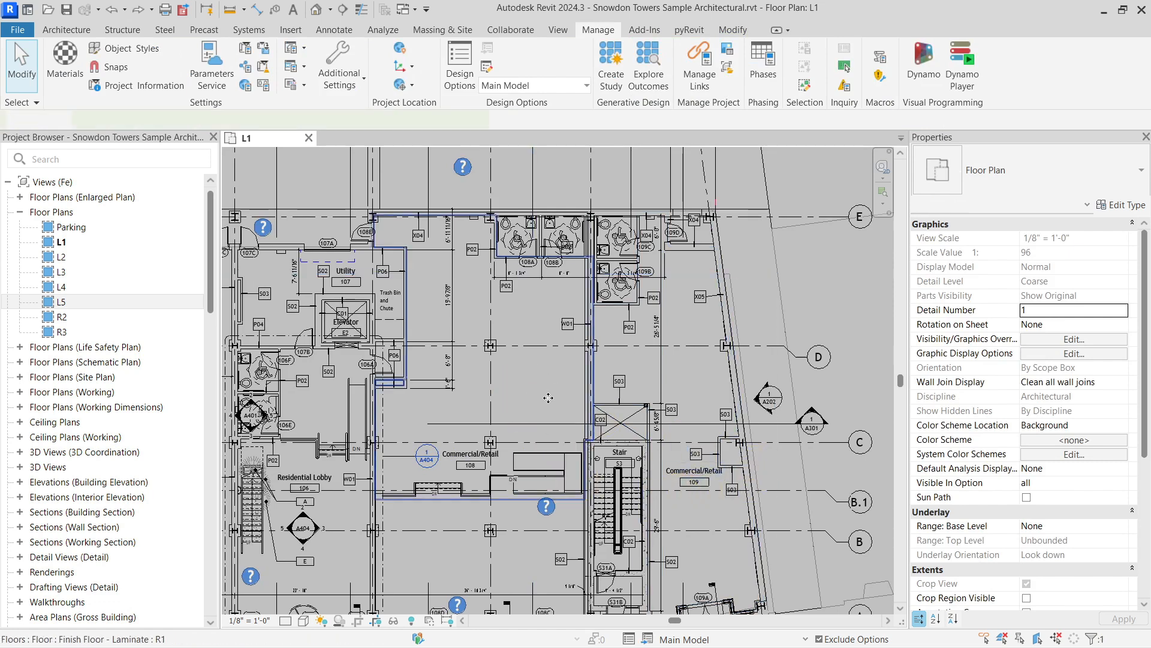
left_click(548, 398)
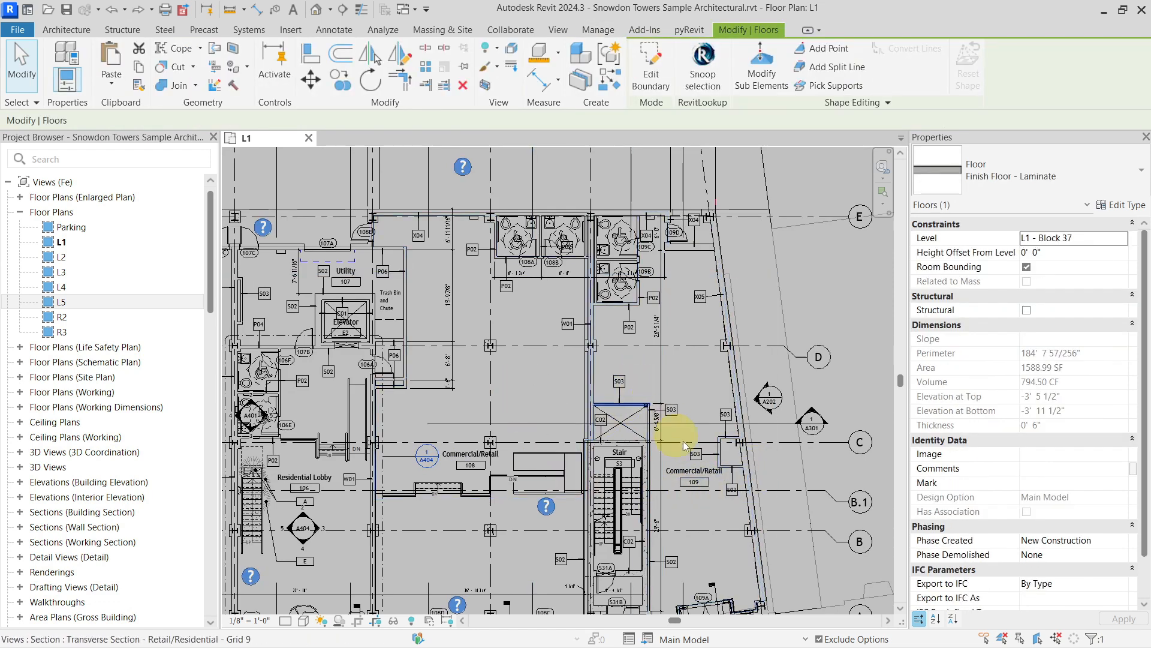
key("Escape")
scroll(684, 453, "down", 3)
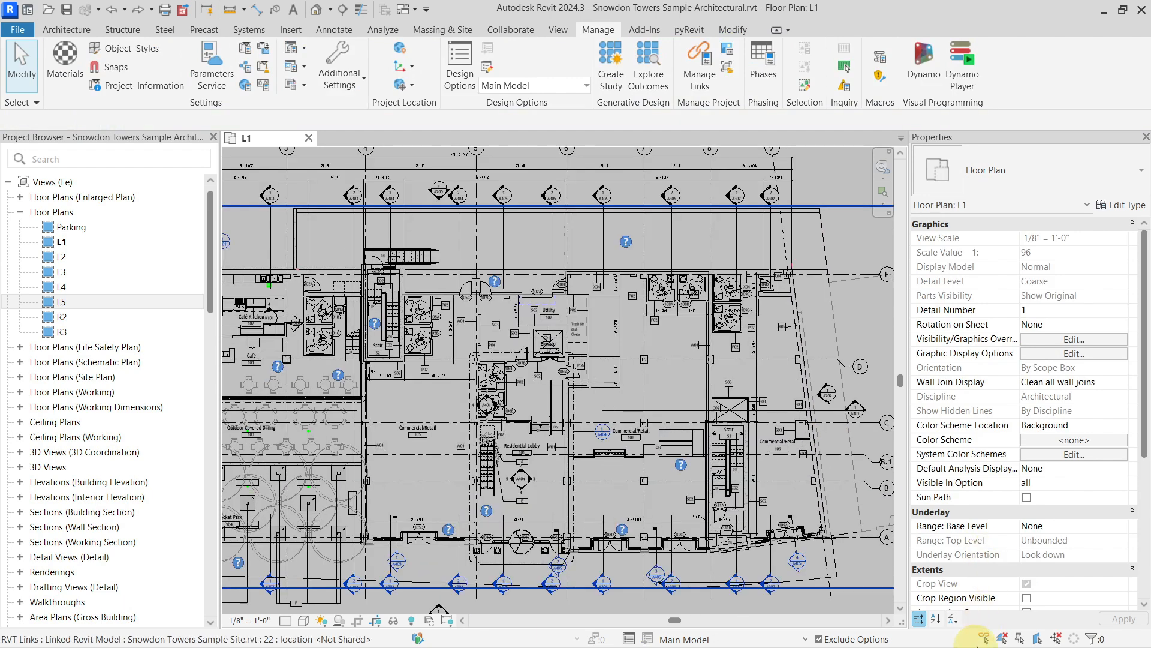